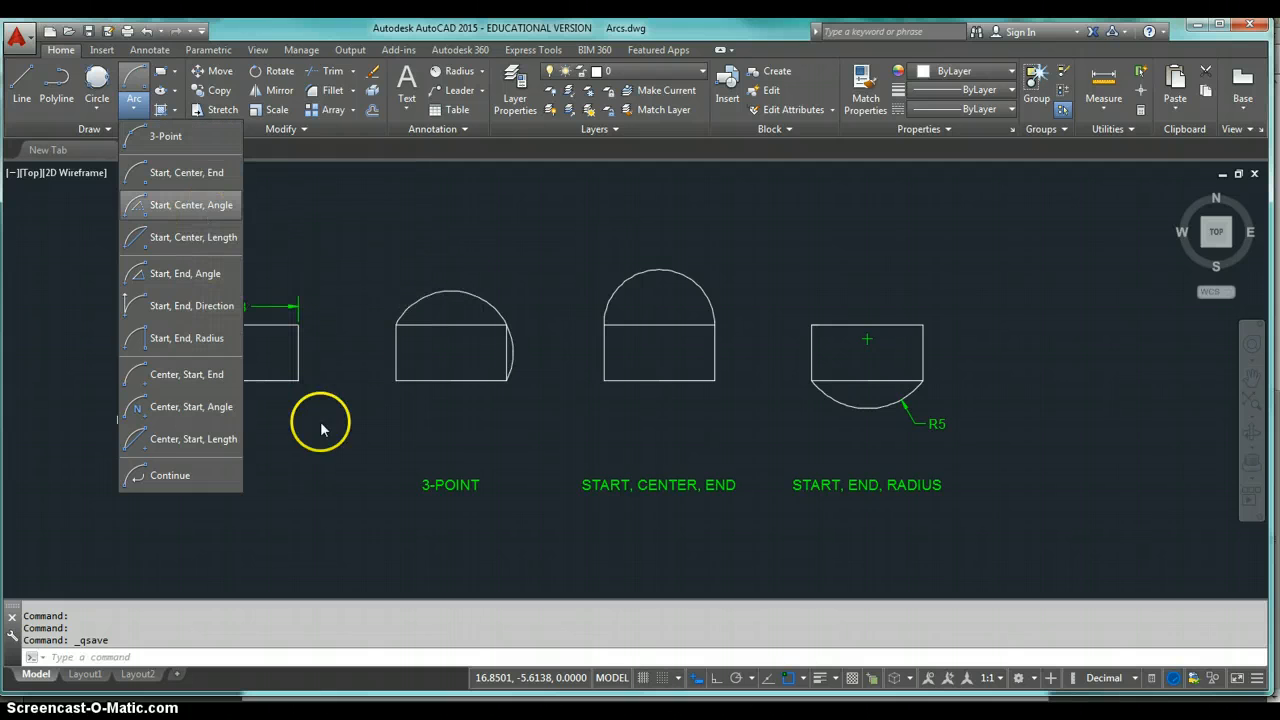
Review the object snap modes in the Drafting Settings dialog and close it.
click(311, 481)
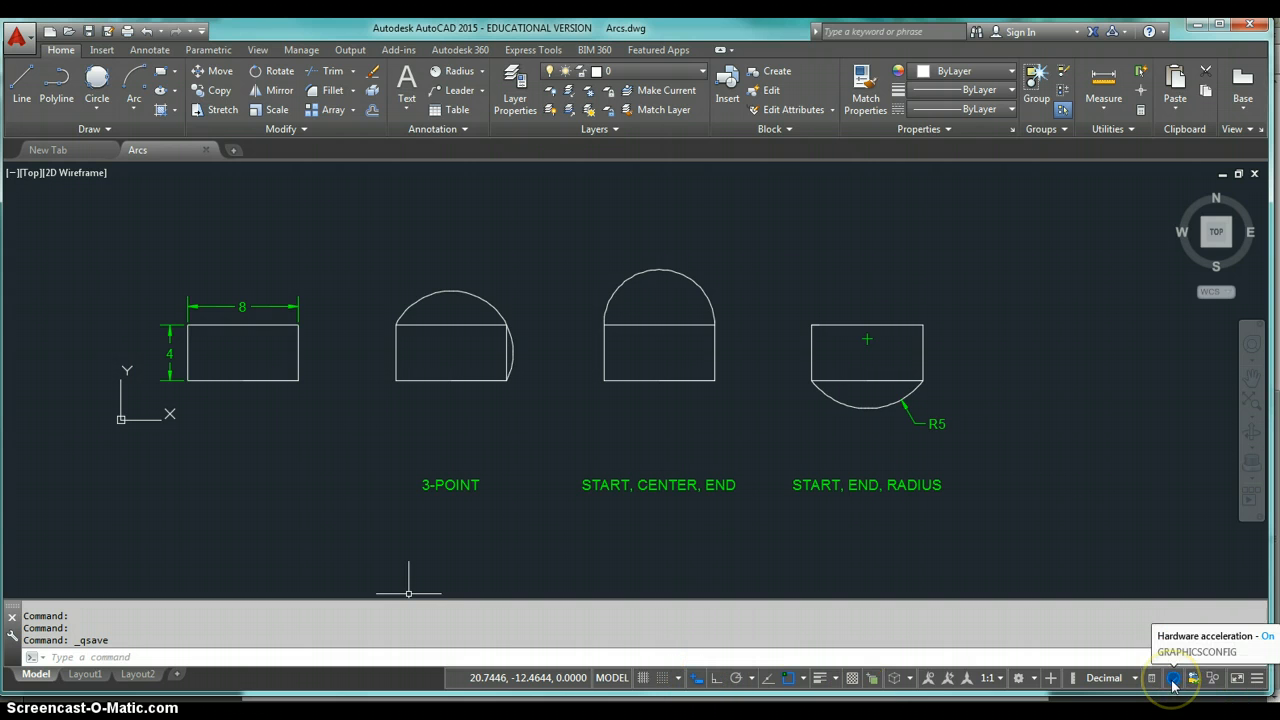
click(803, 680)
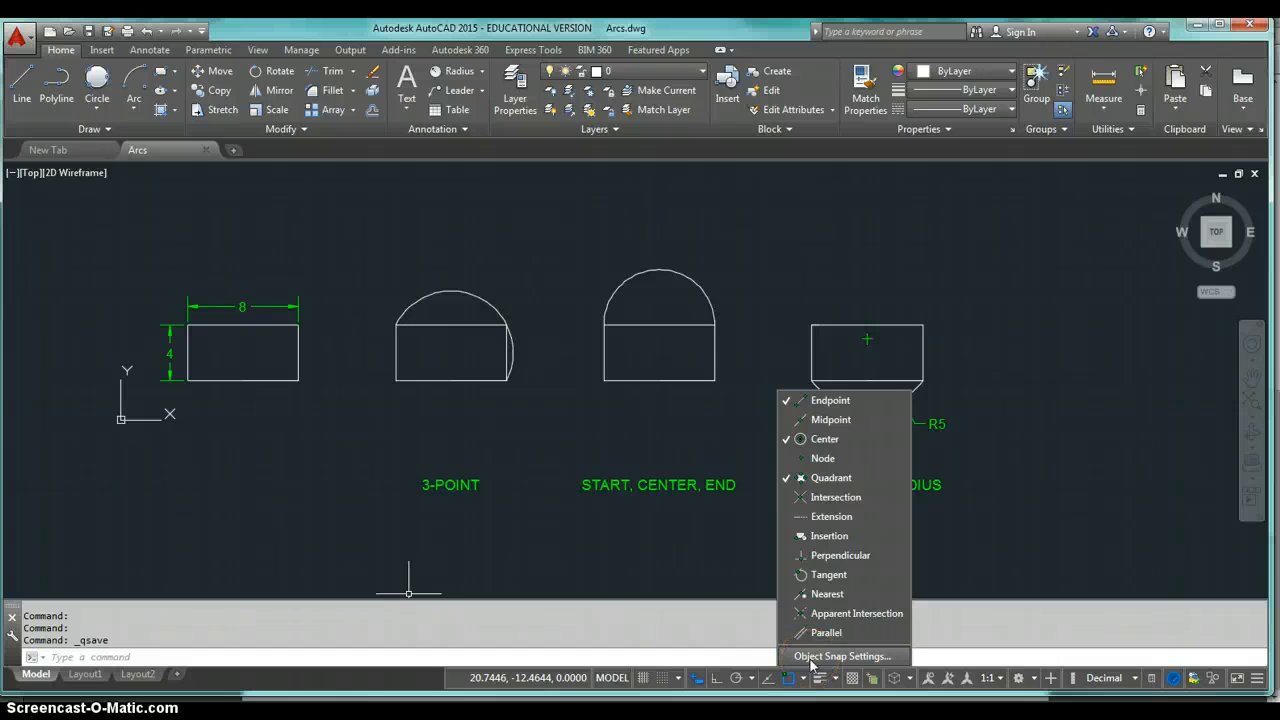
click(812, 656)
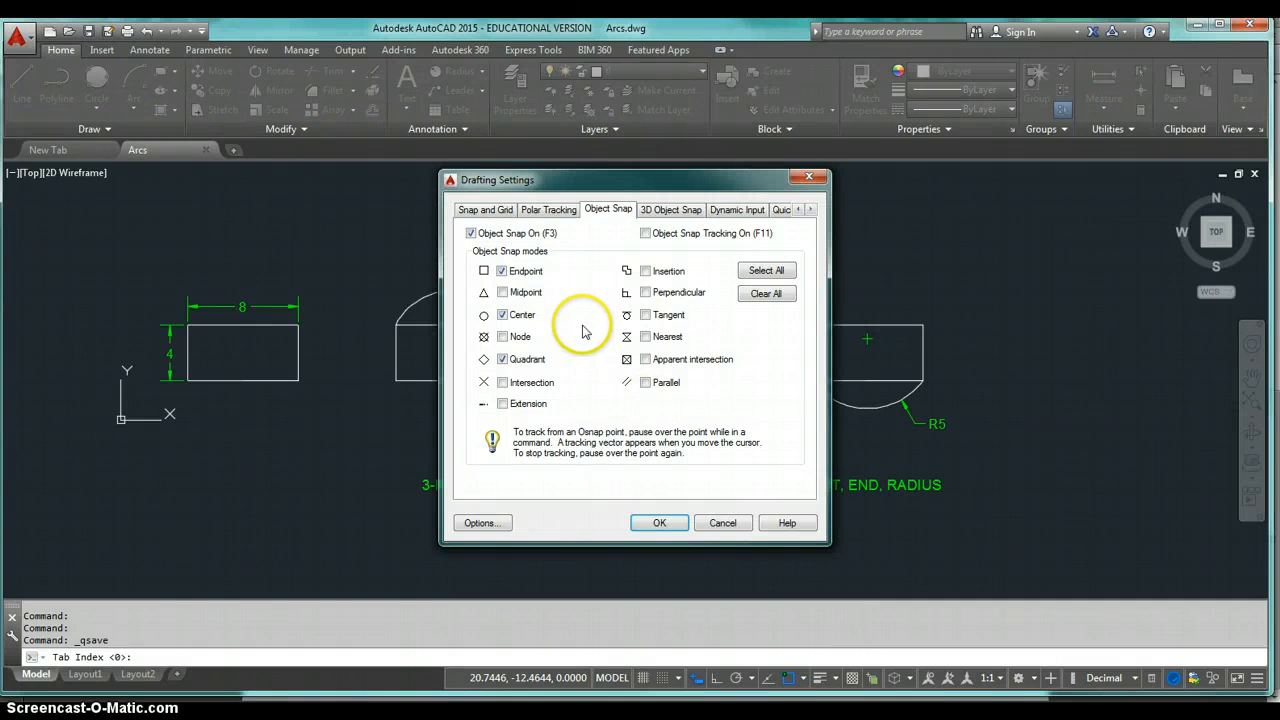
click(659, 523)
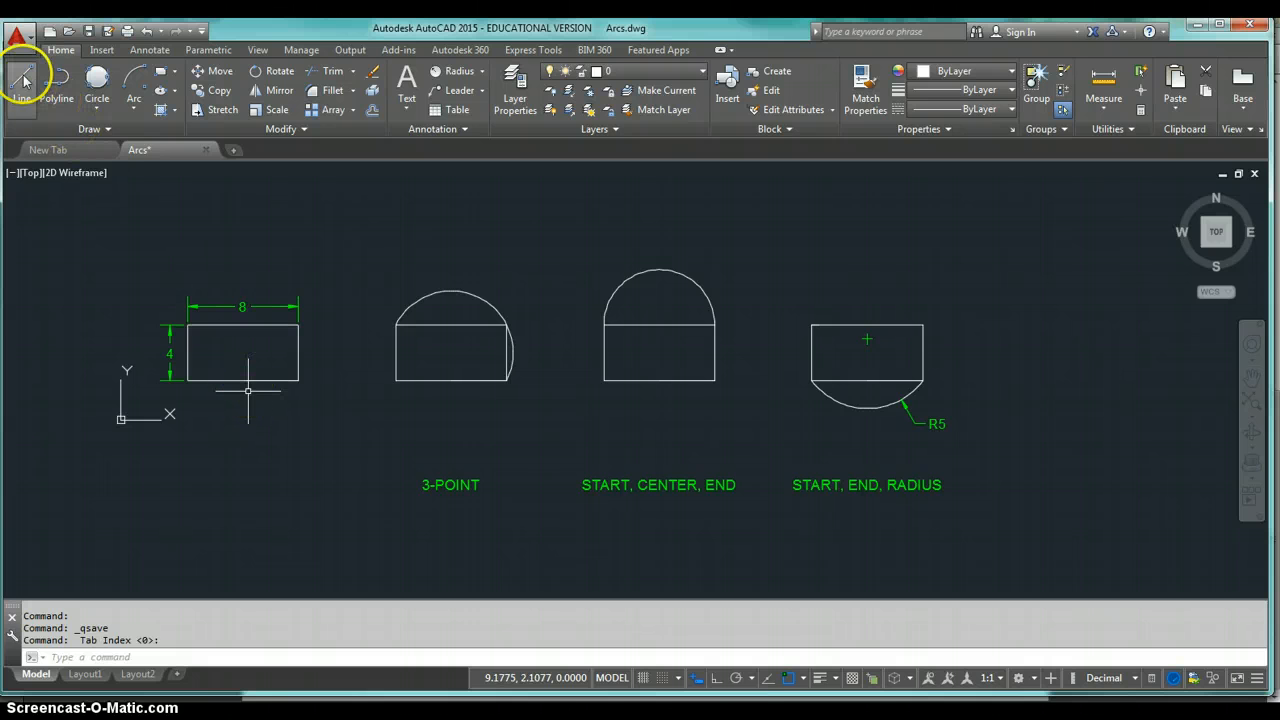
Start the Line command and draw the first segment 8 units long at 0 degrees.
middle_drag(430, 243, 402, 306)
click(411, 284)
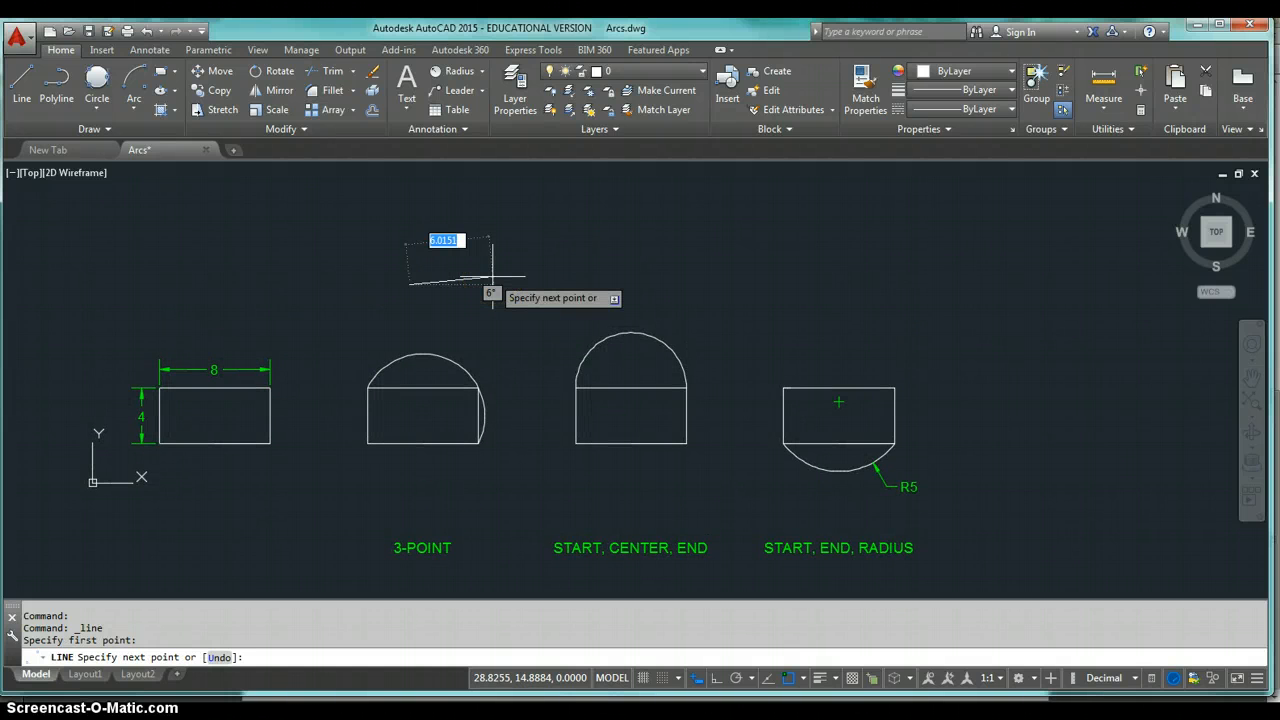
text(8)
key(Tab)
text(0)
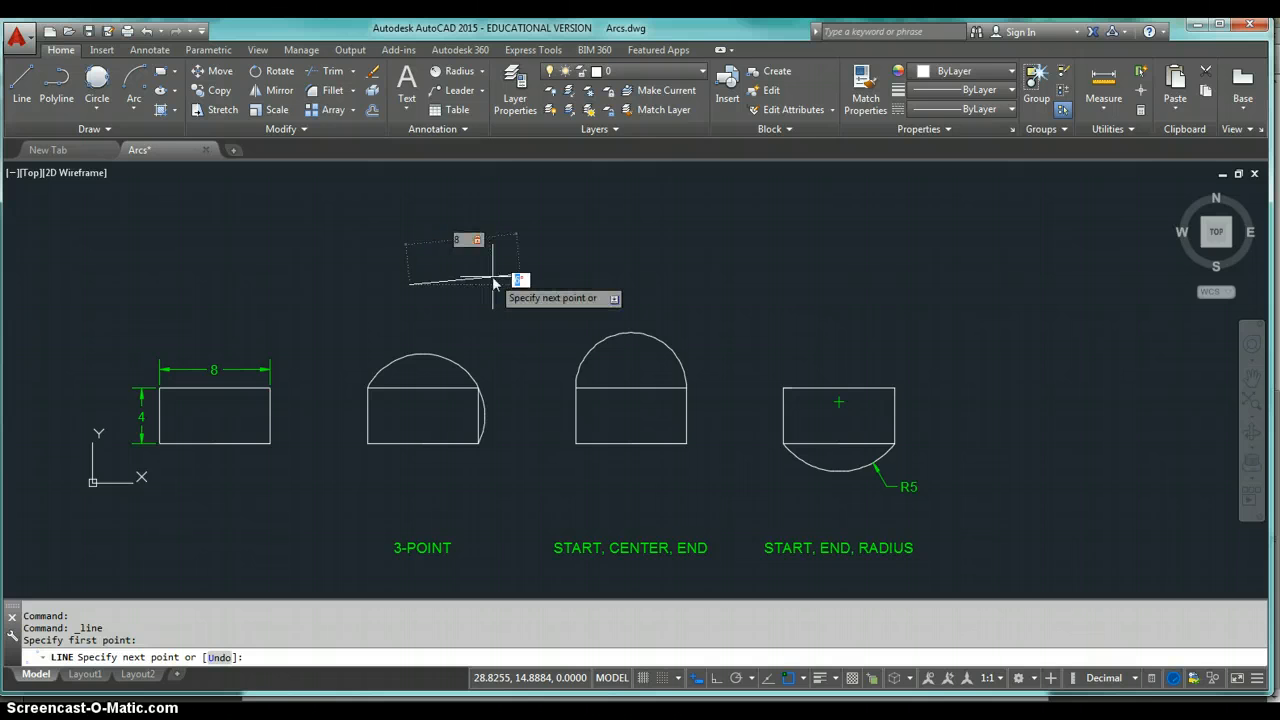
key(Return)
Continue with a 4-unit segment at 90 degrees and an 8-unit segment at 180 degrees, then close the rectangle.
text(90)
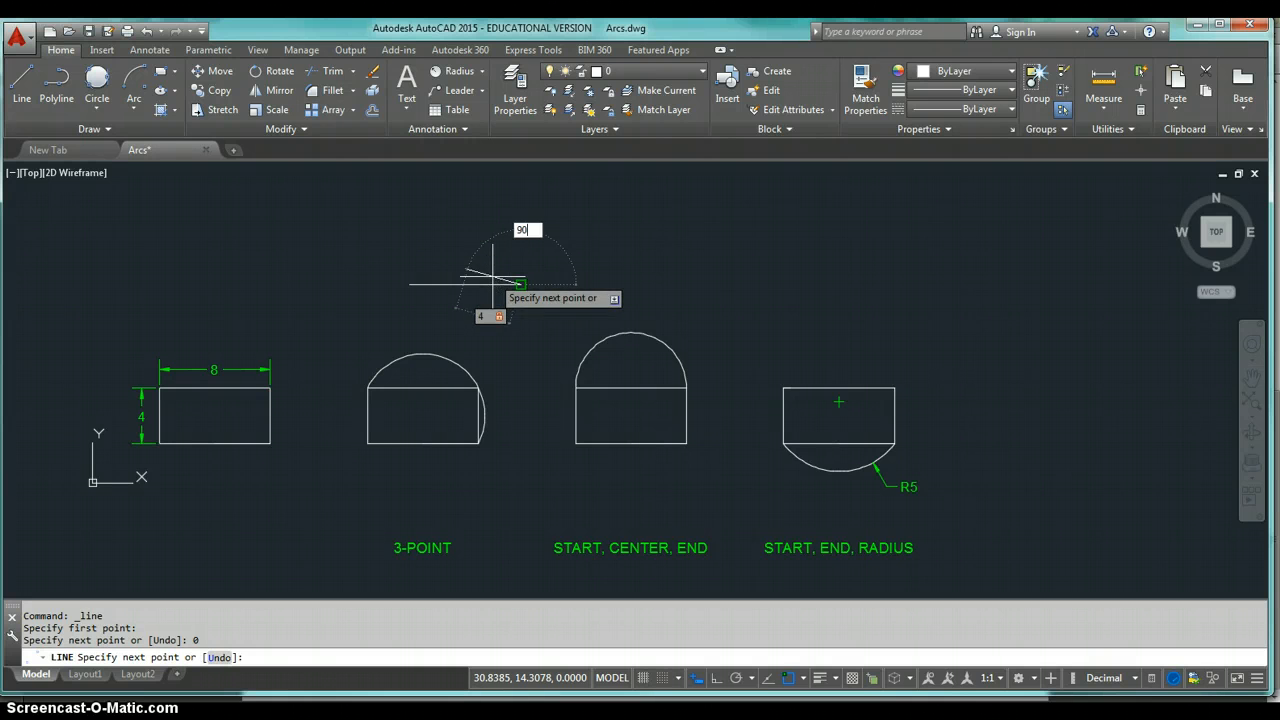
key(Return)
text(8)
key(Tab)
text(180)
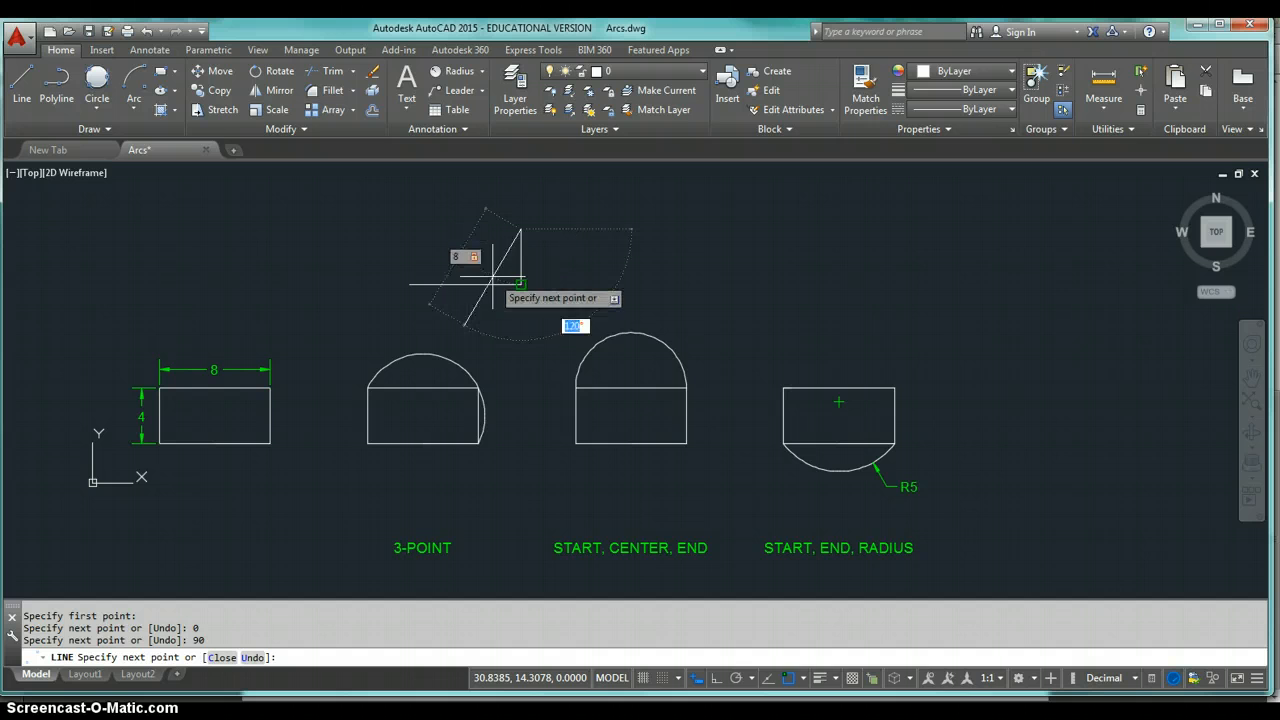
key(Return)
text(c)
key(Return)
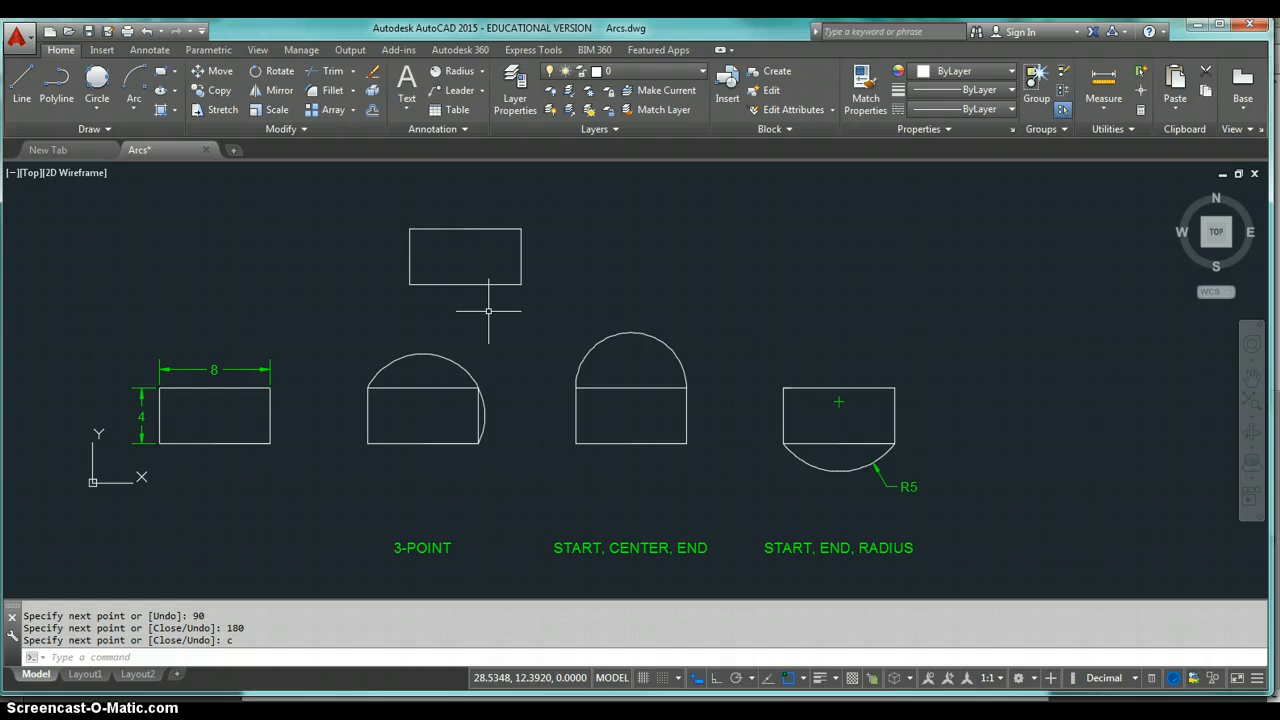
Draw a 3-Point arc through the rectangle's lower-right, upper-right and upper-left corners.
click(135, 106)
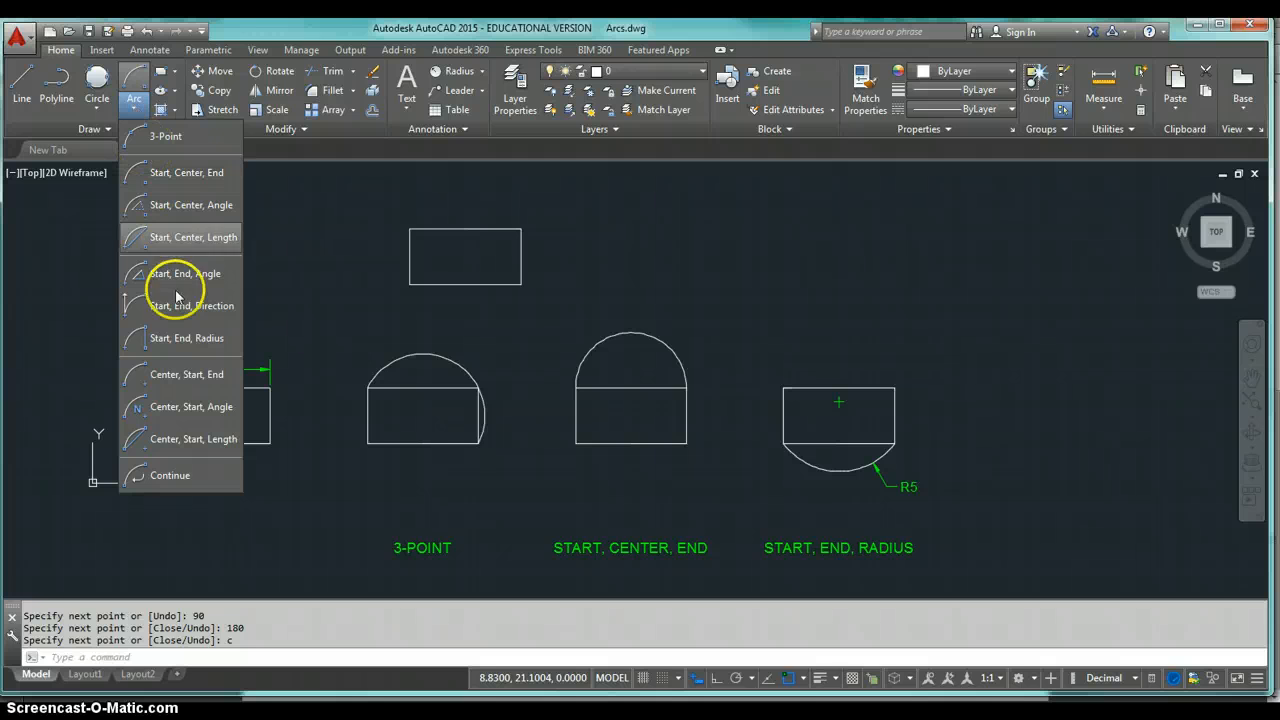
click(188, 140)
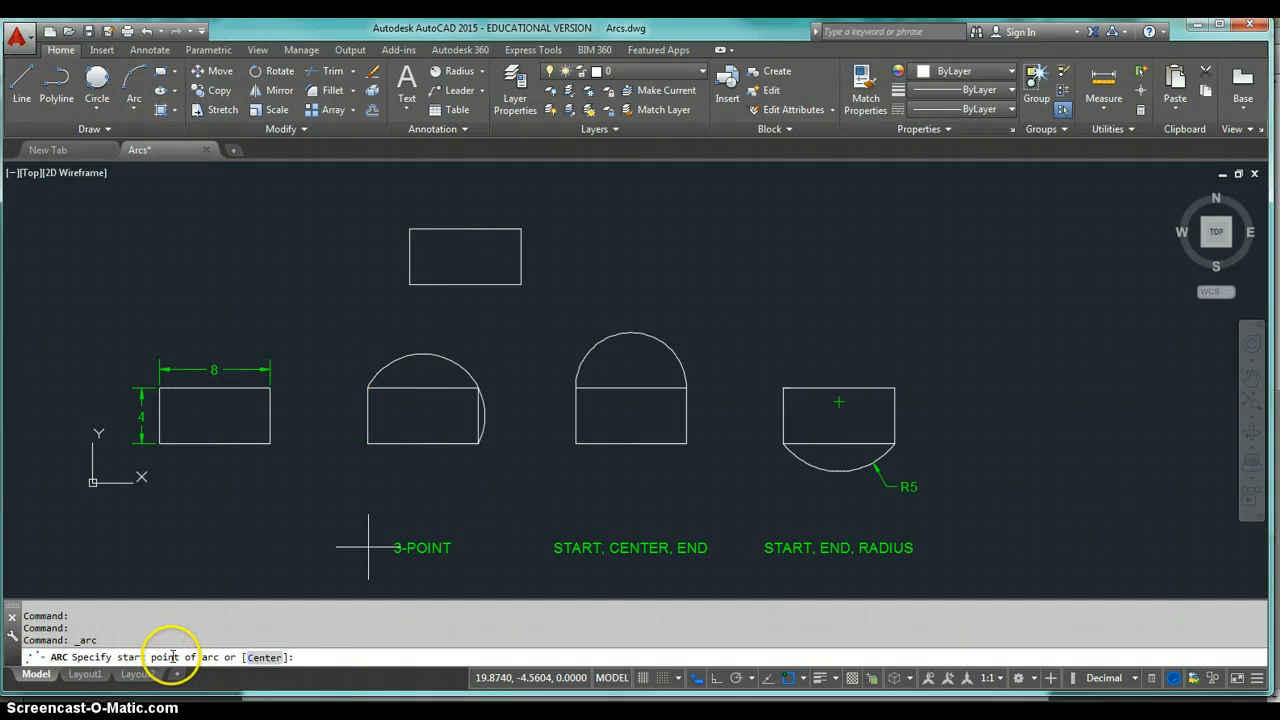
click(521, 285)
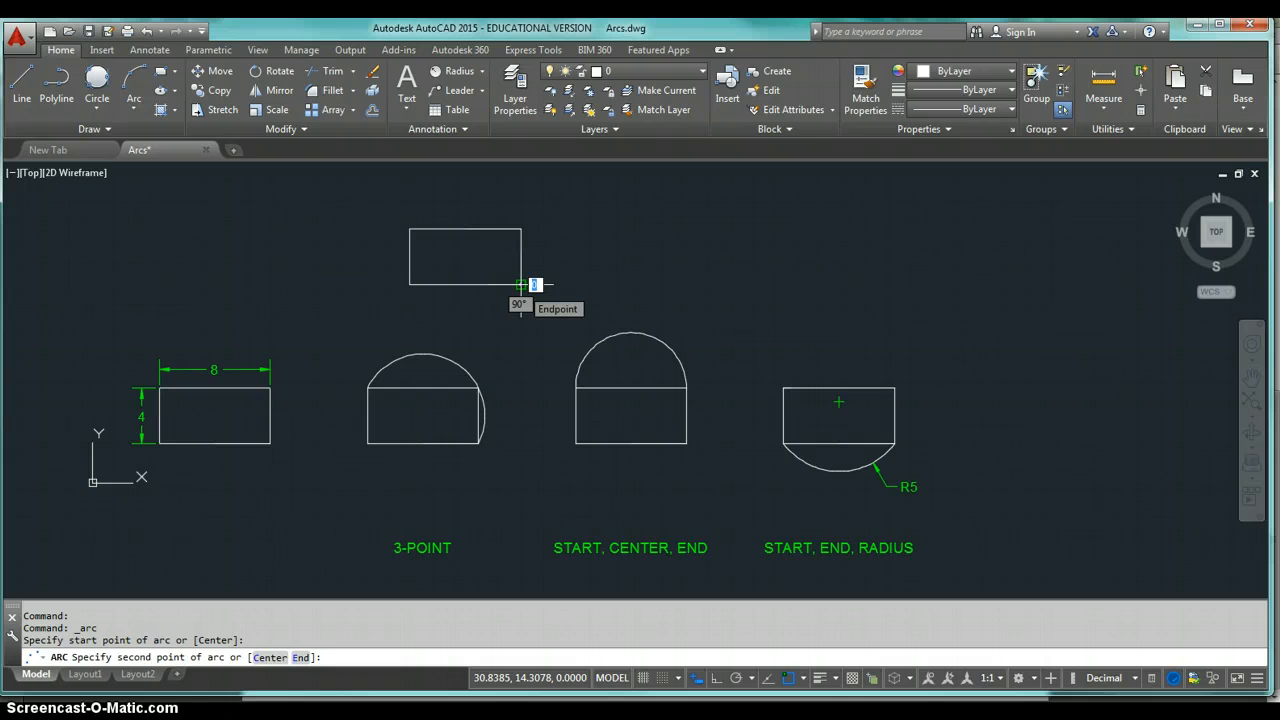
click(520, 230)
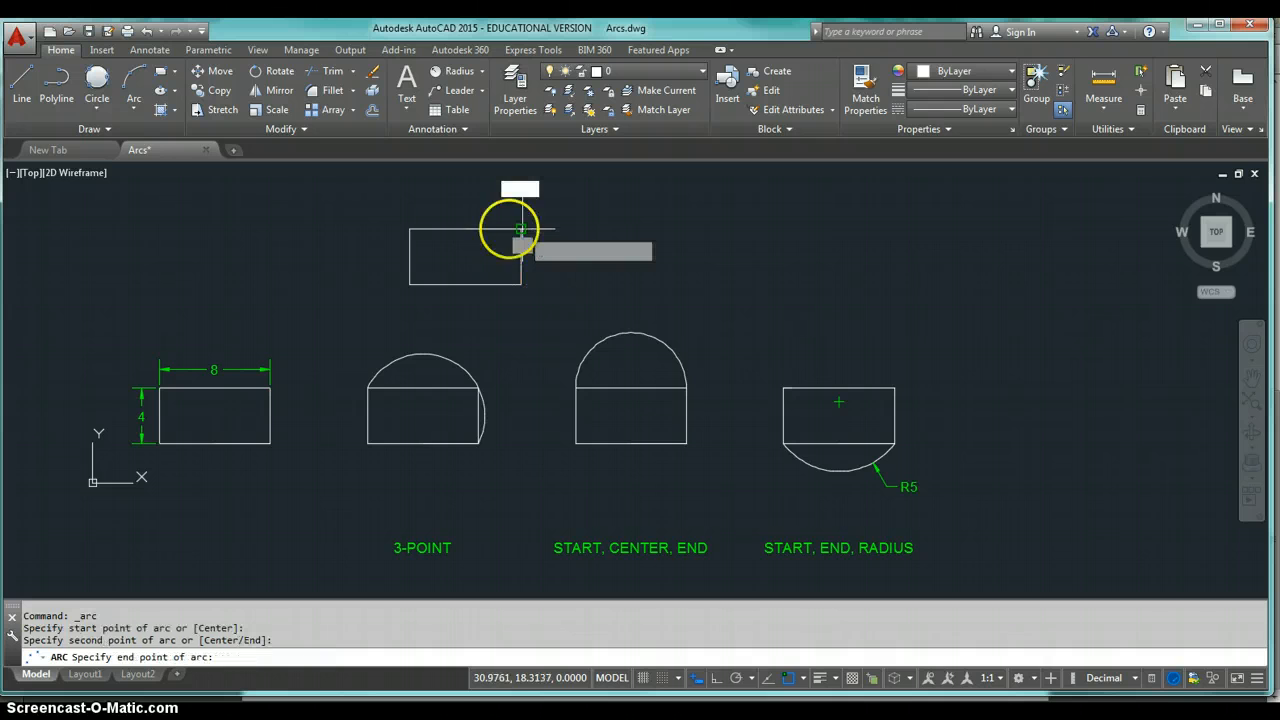
click(410, 230)
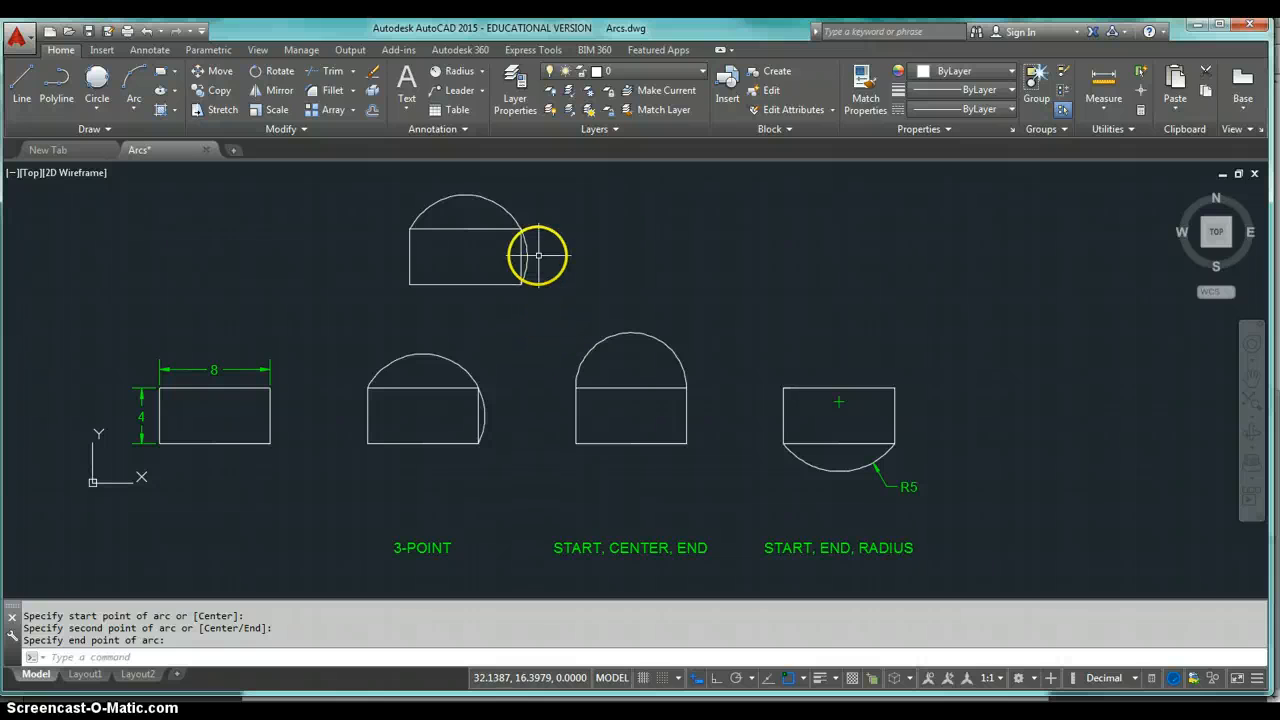
Delete the 3-point arc.
click(486, 200)
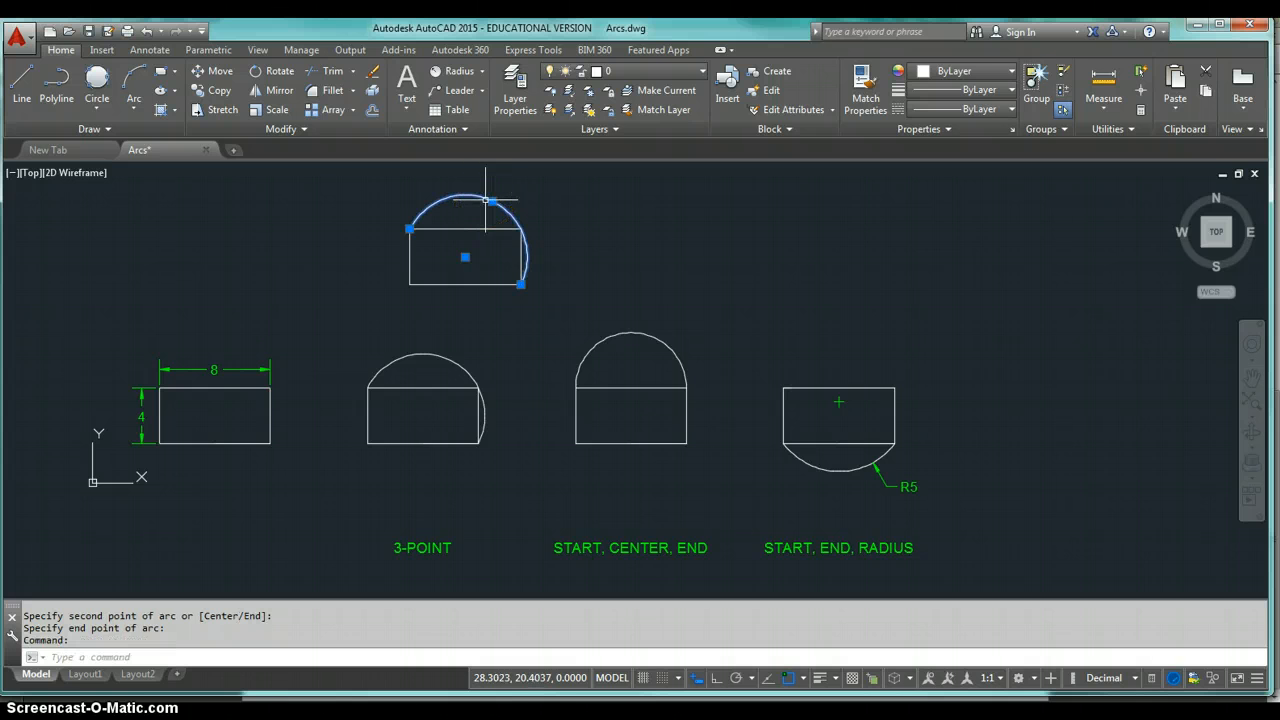
key(Delete)
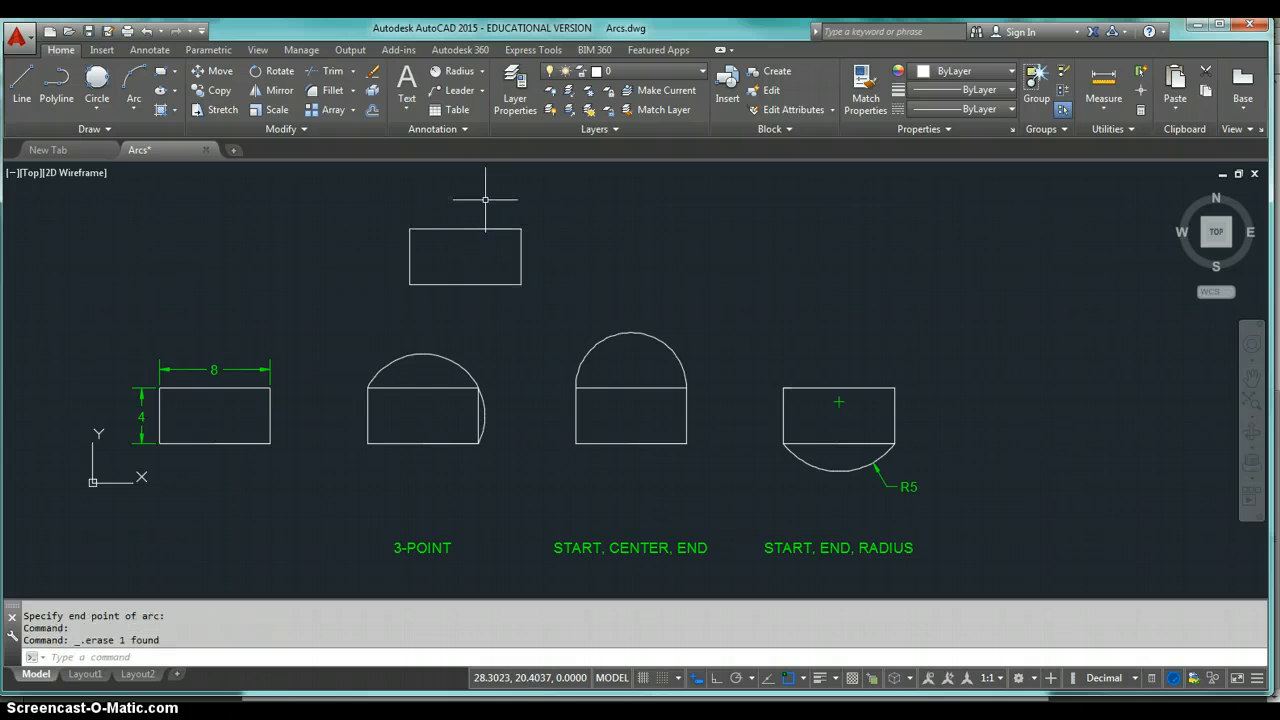
Start a Start, Center, End arc at the rectangle's upper-right corner with its center 4 units away at 180 degrees.
click(135, 110)
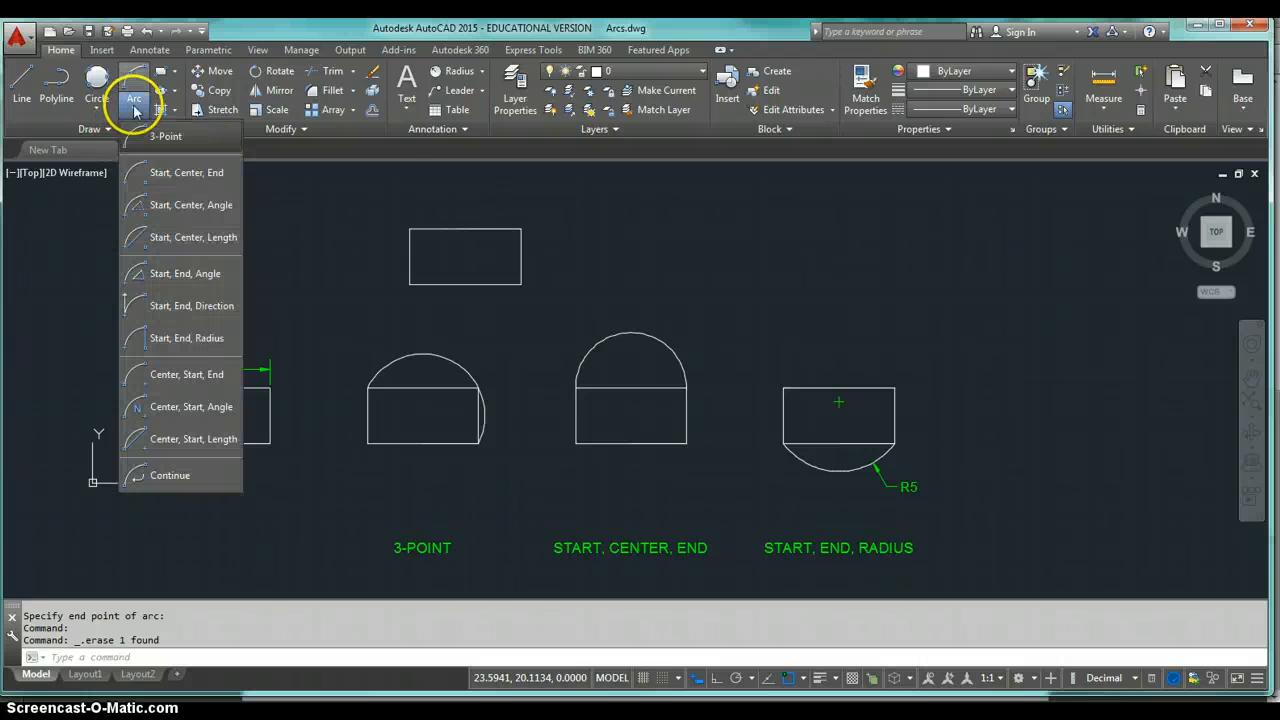
click(188, 175)
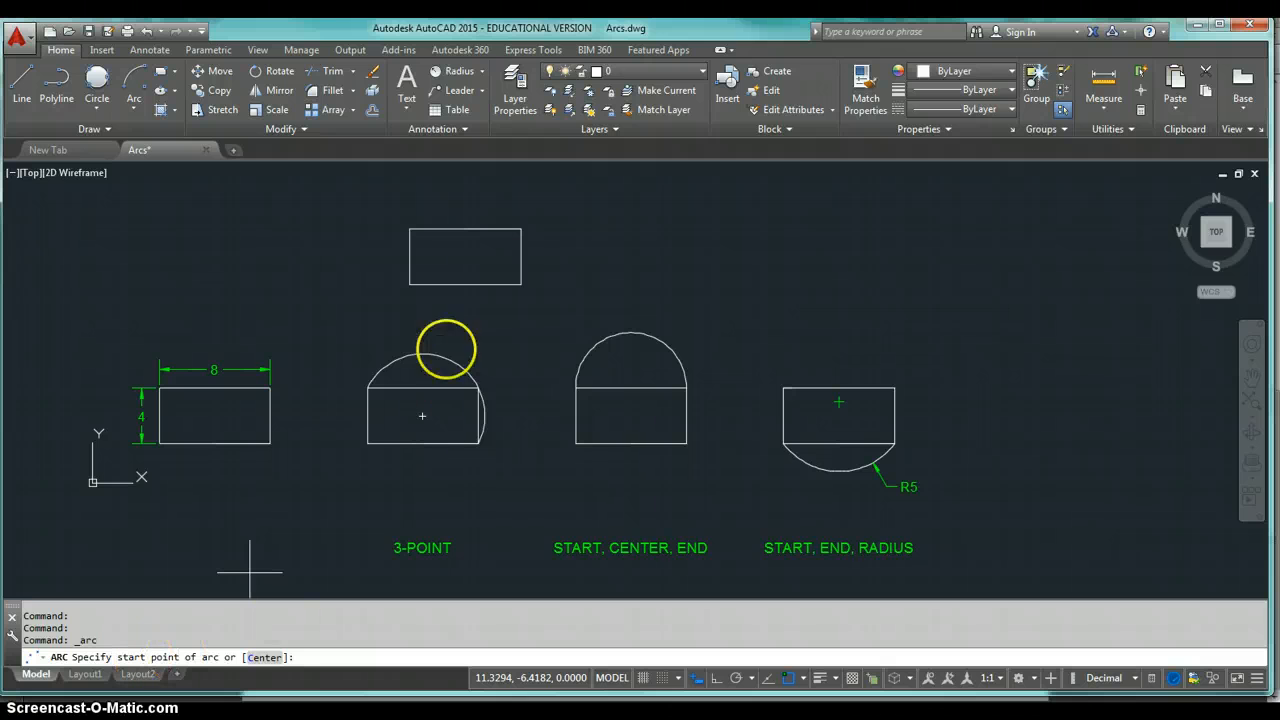
click(520, 229)
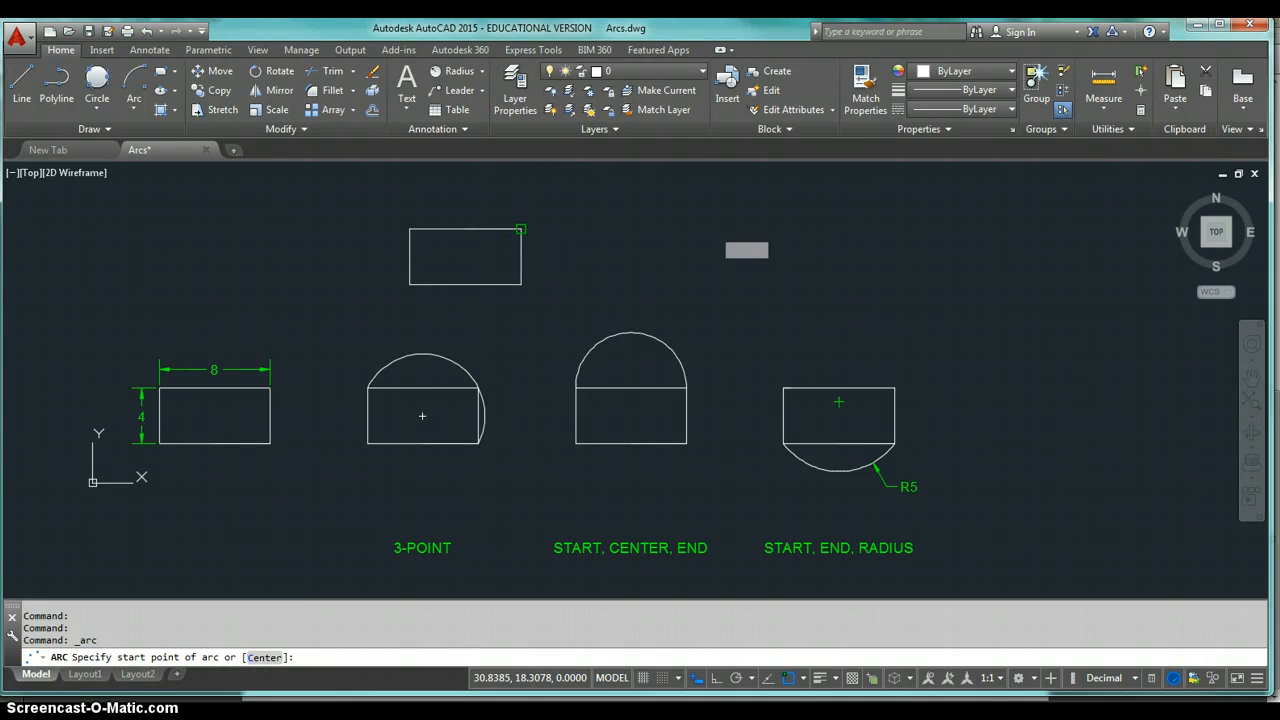
text(c)
key(Return)
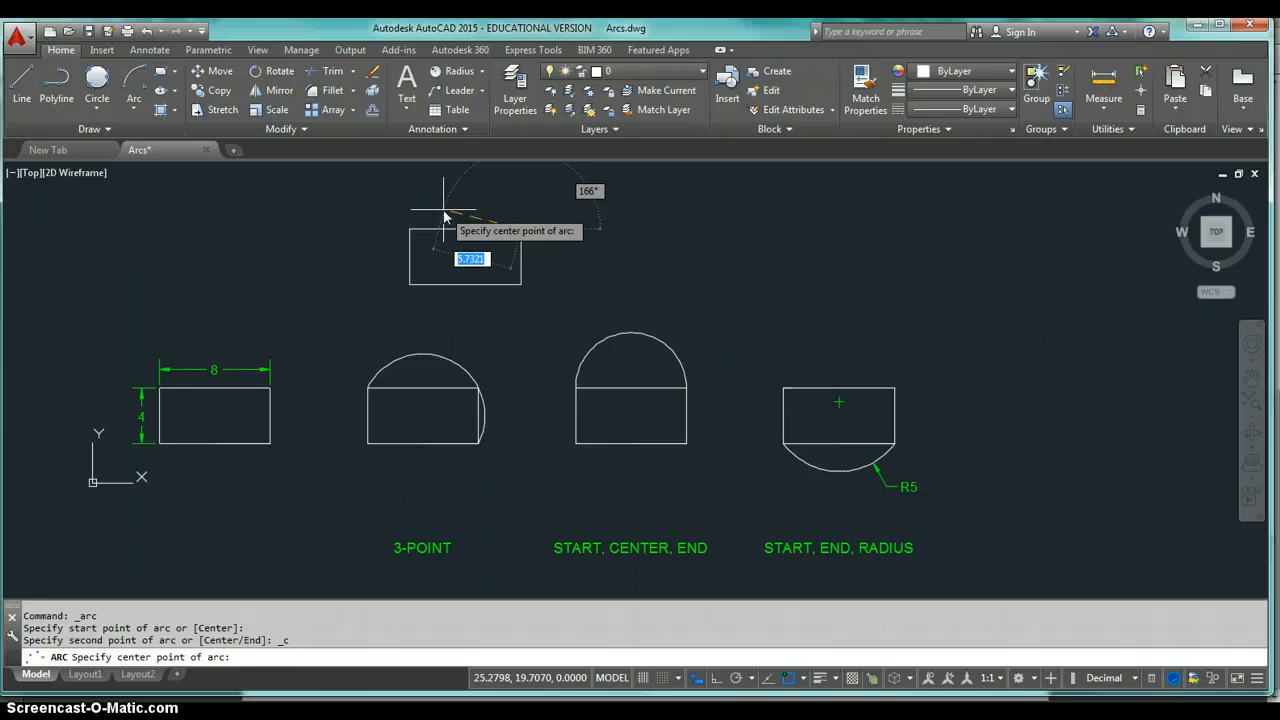
text(4)
key(Tab)
text(180)
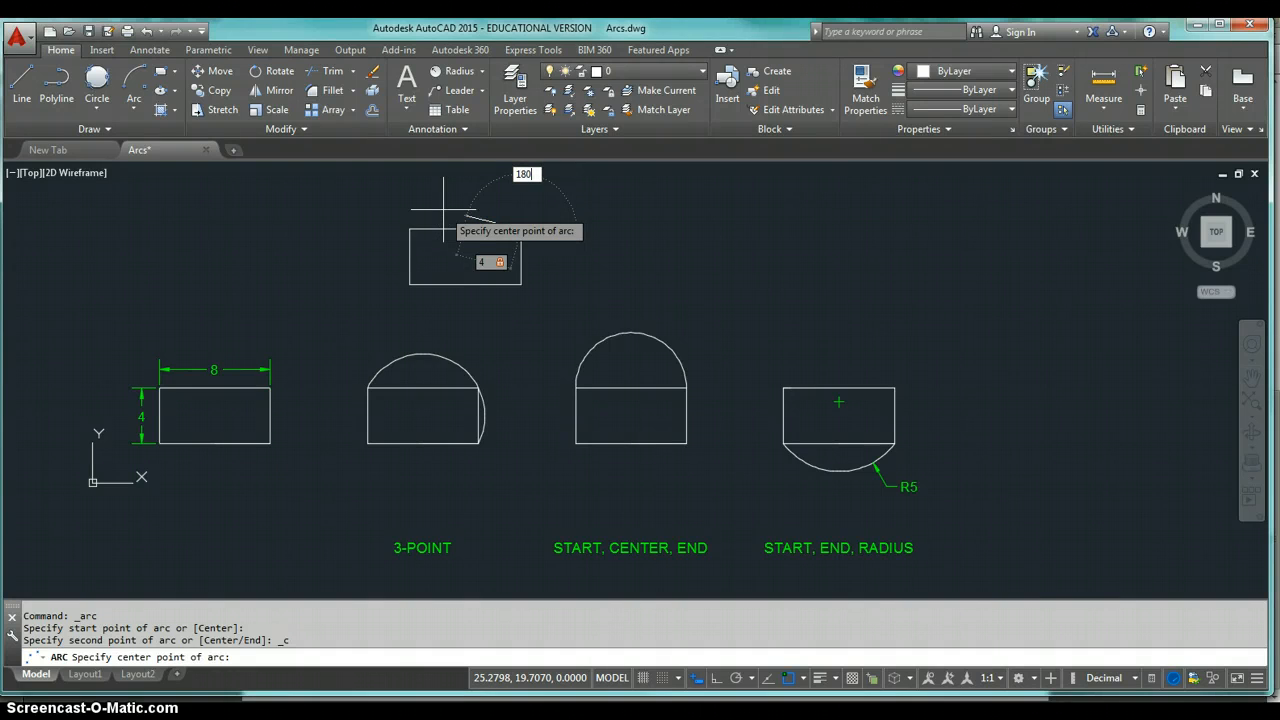
key(Return)
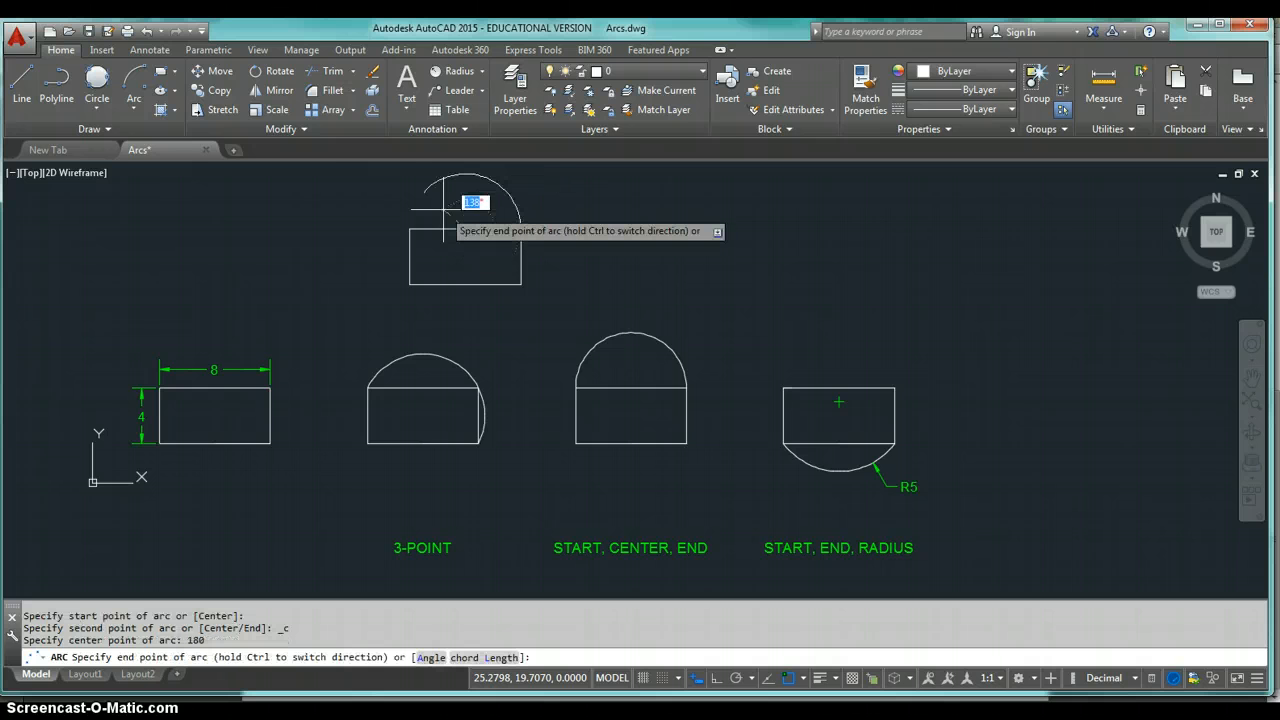
End the arc at the rectangle's upper-left corner.
mouse_move(366, 206)
middle_down()
mouse_move(423, 309)
mouse_move(497, 350)
middle_up()
scroll(497, 350, up, 2)
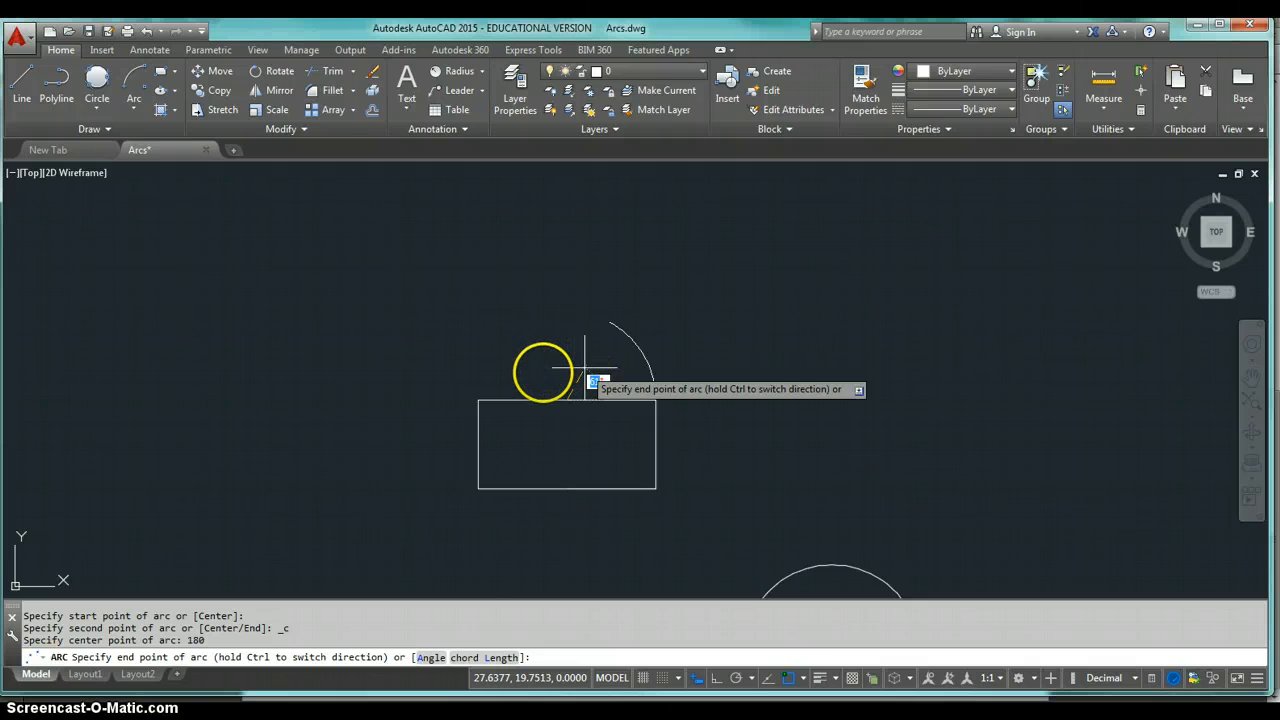
click(478, 400)
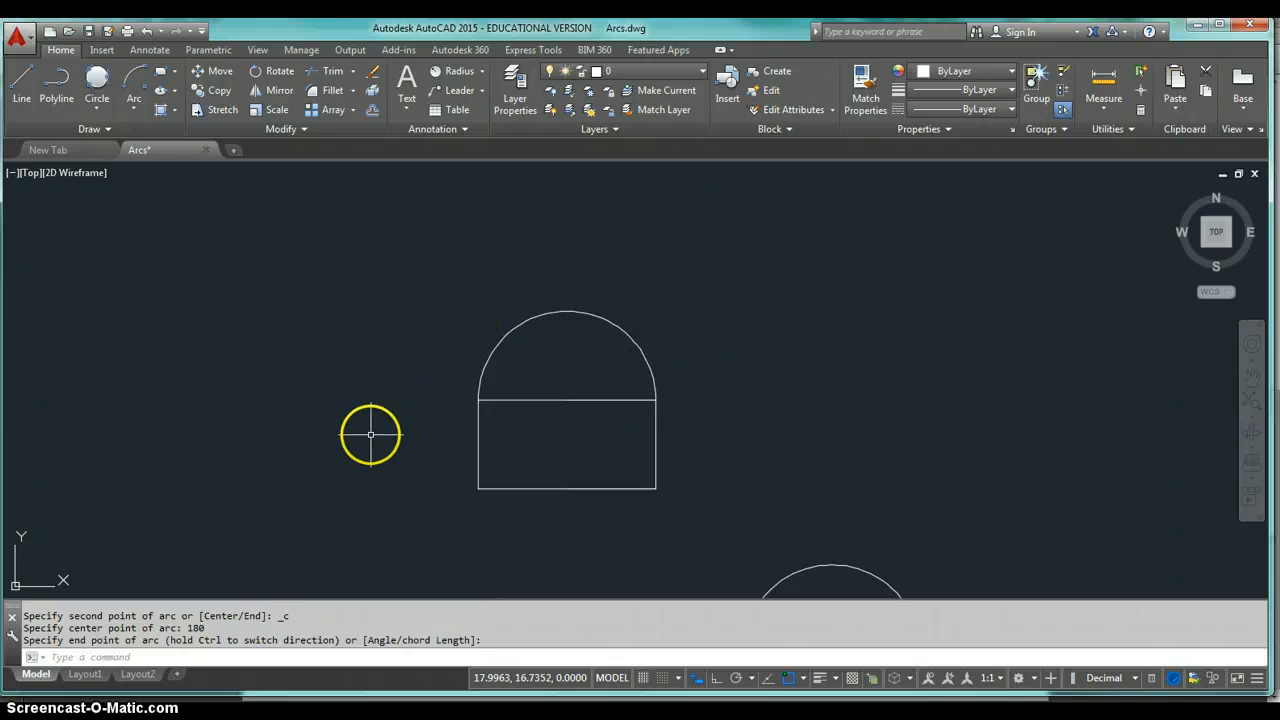
Draw another Start, Center, End arc from the upper-left corner, centered at the top edge's midpoint, ending at the upper-right corner.
click(134, 106)
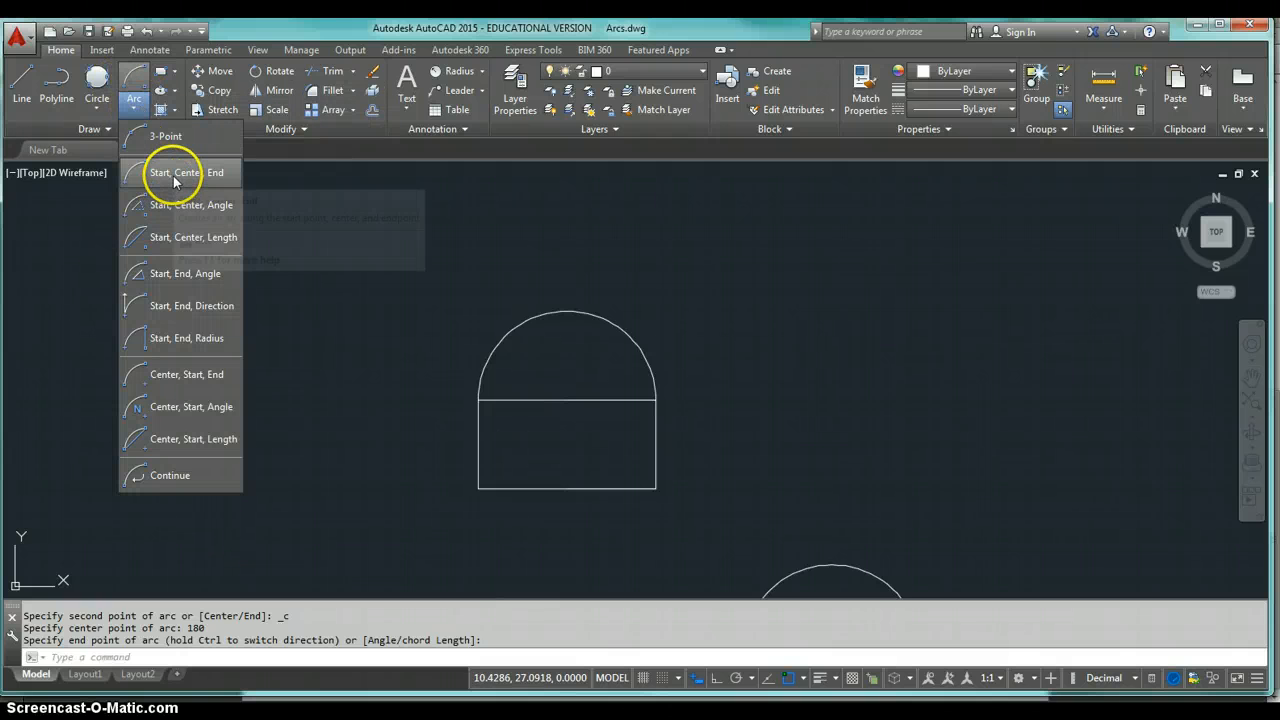
click(162, 174)
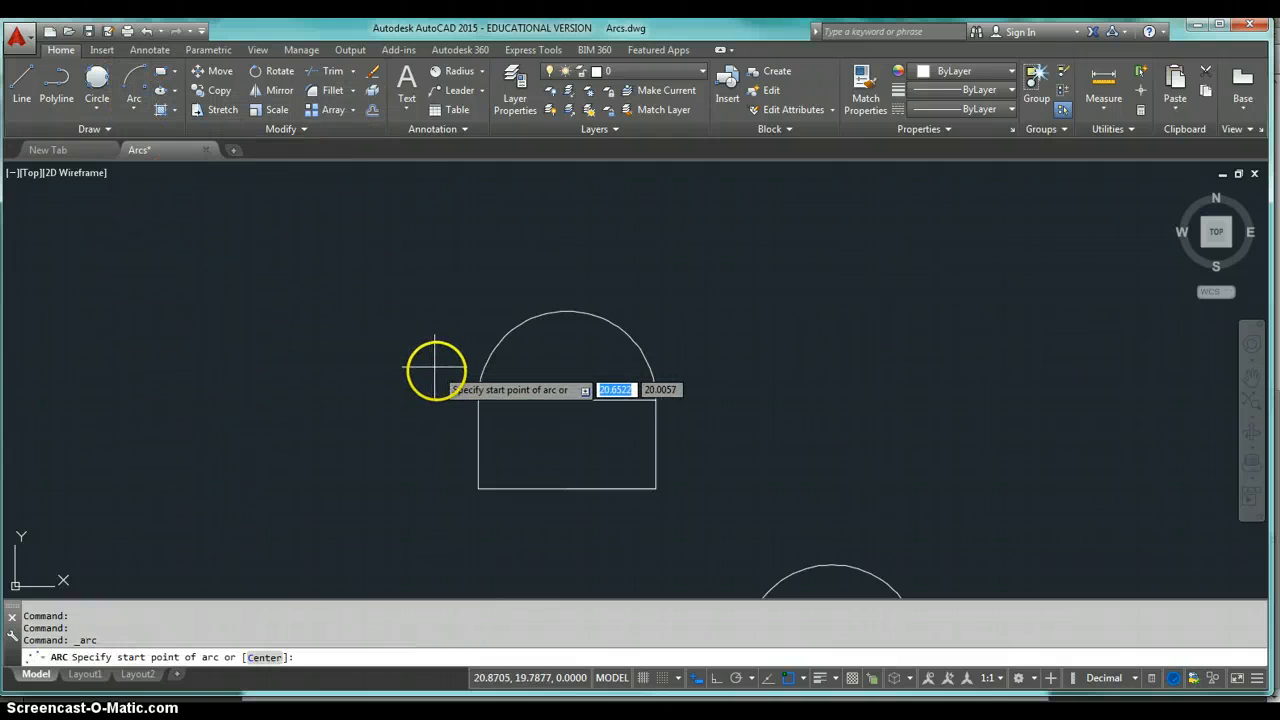
click(478, 400)
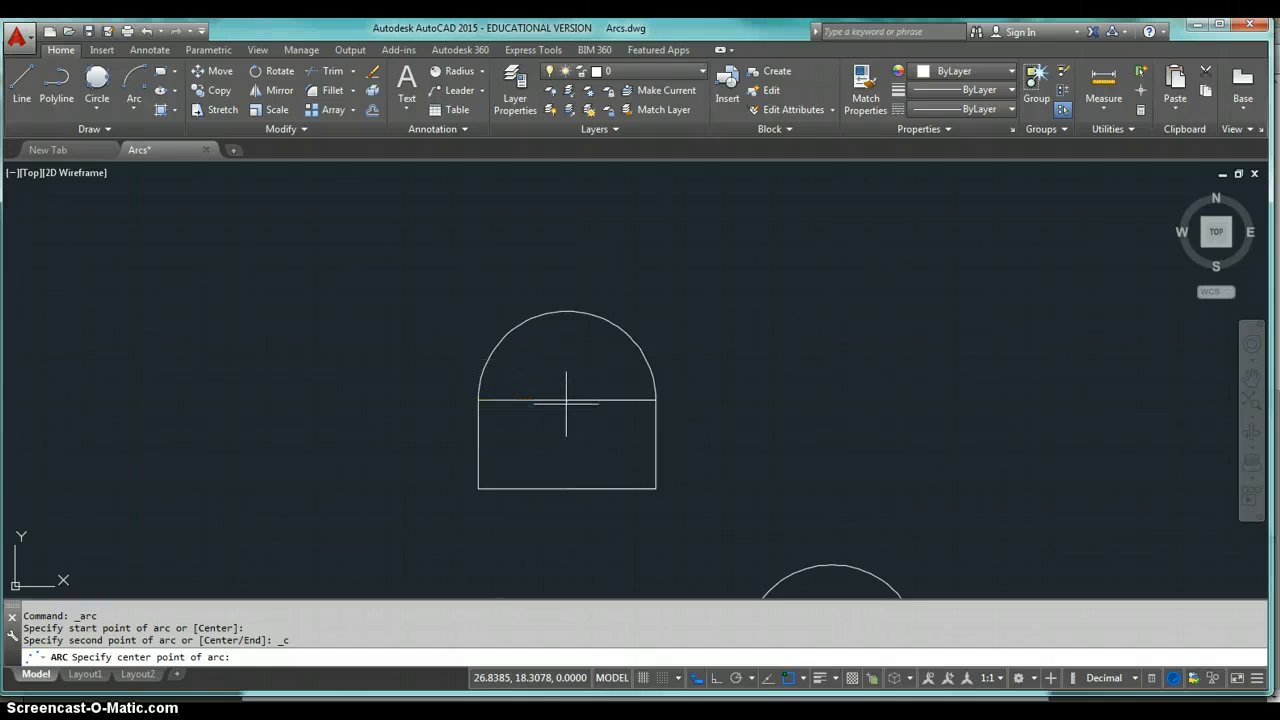
click(566, 400)
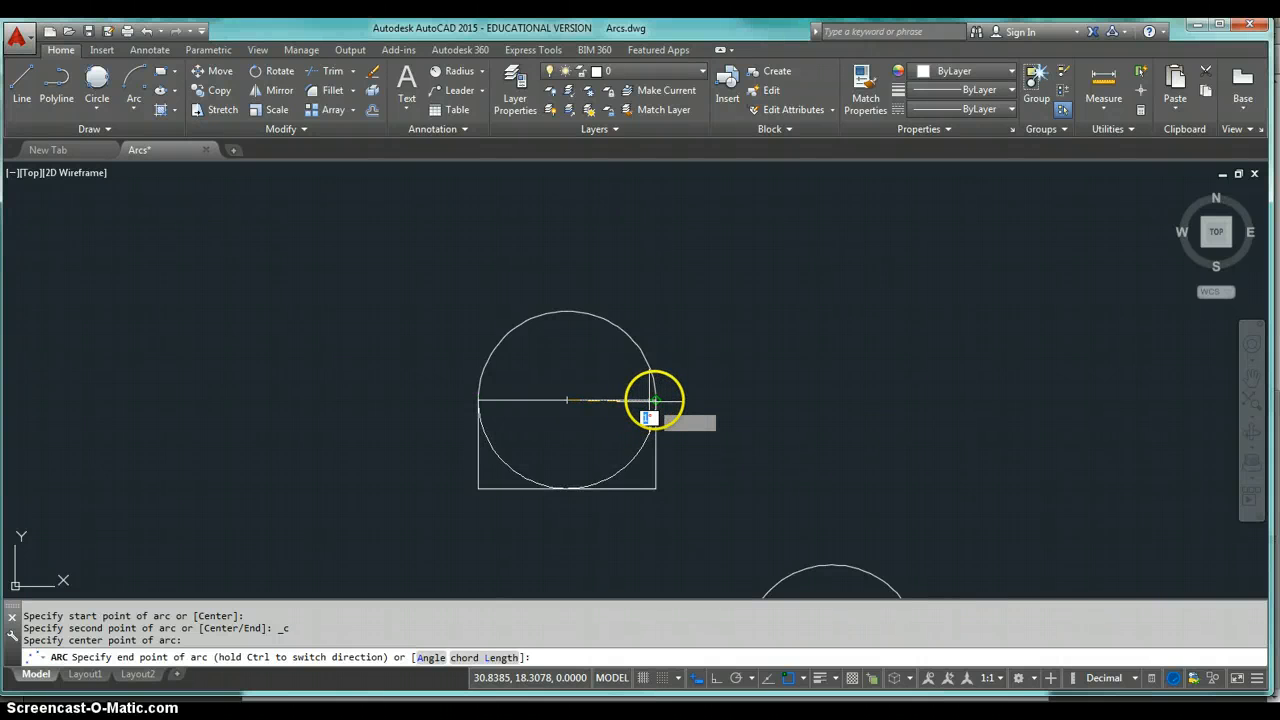
click(654, 400)
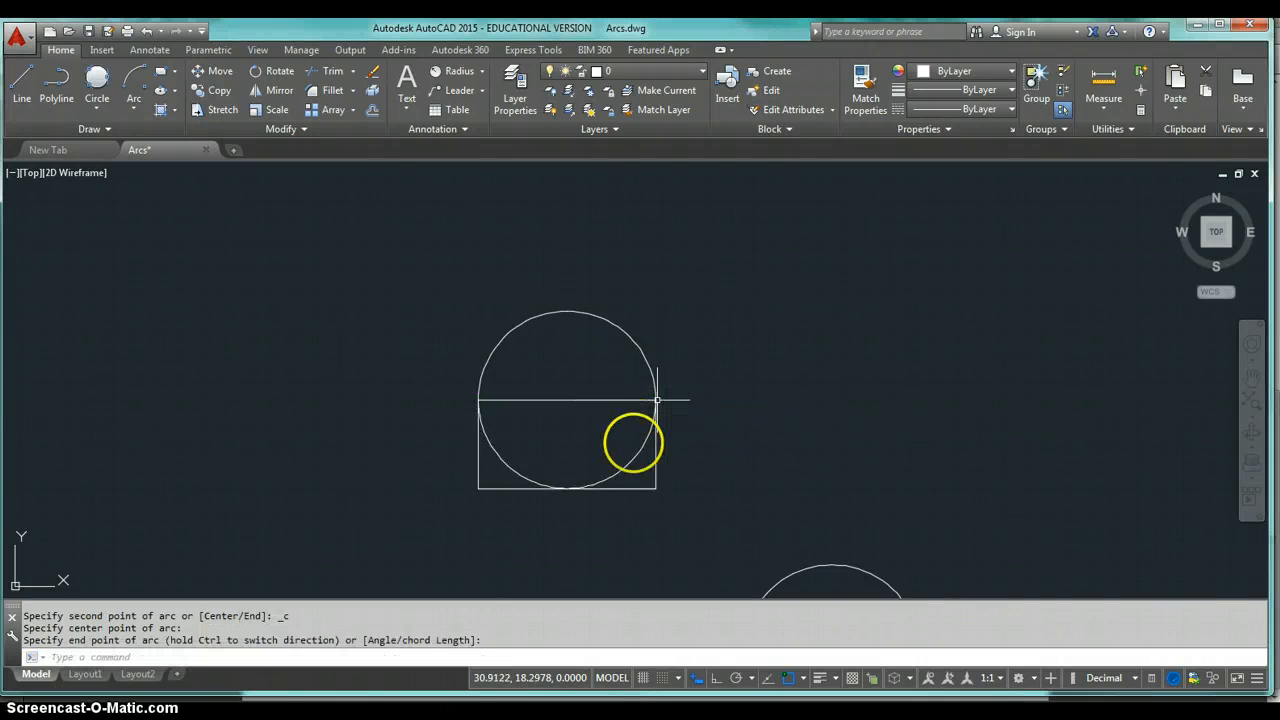
Select both arcs above the rectangle and delete them.
click(632, 446)
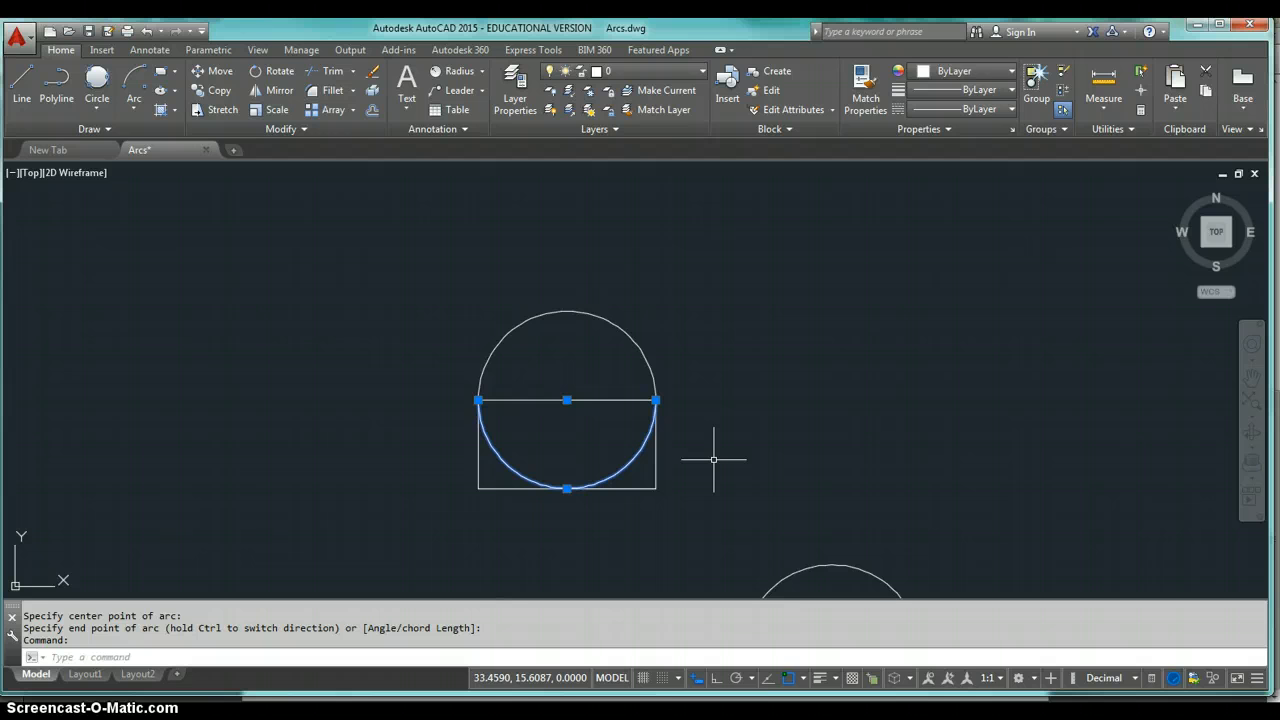
scroll(713, 459, down, 4)
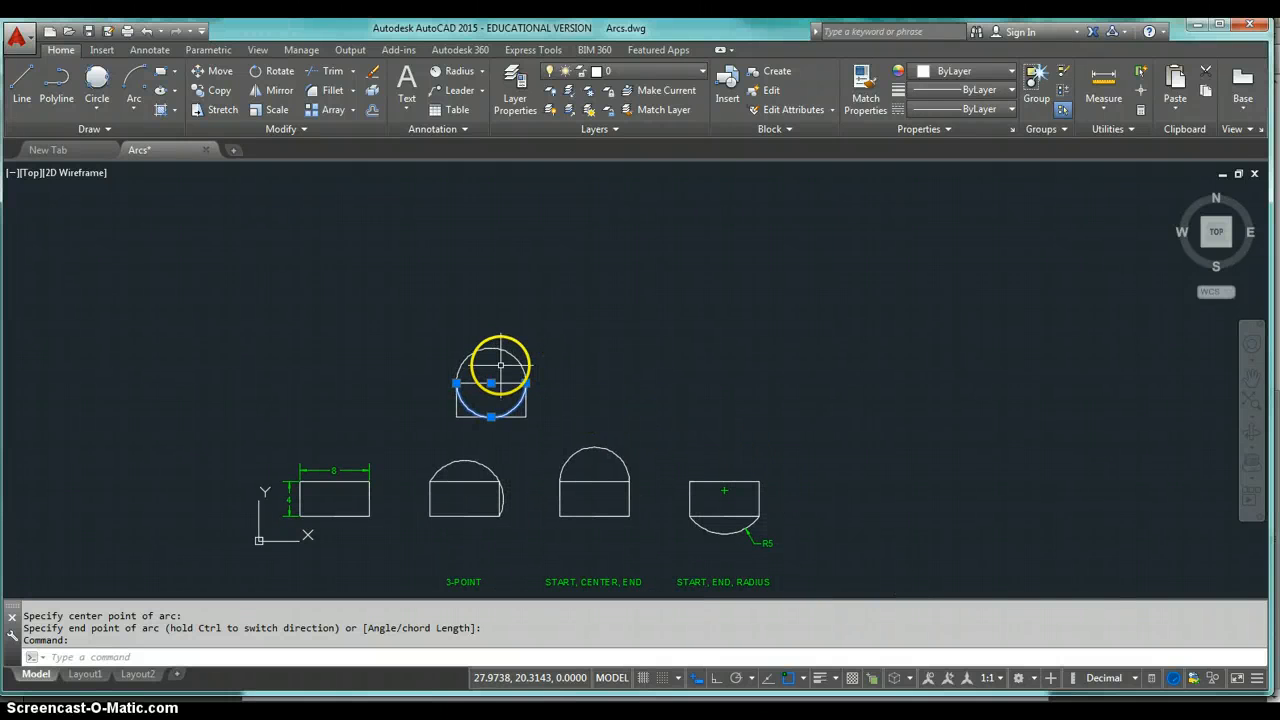
scroll(498, 360, up, 2)
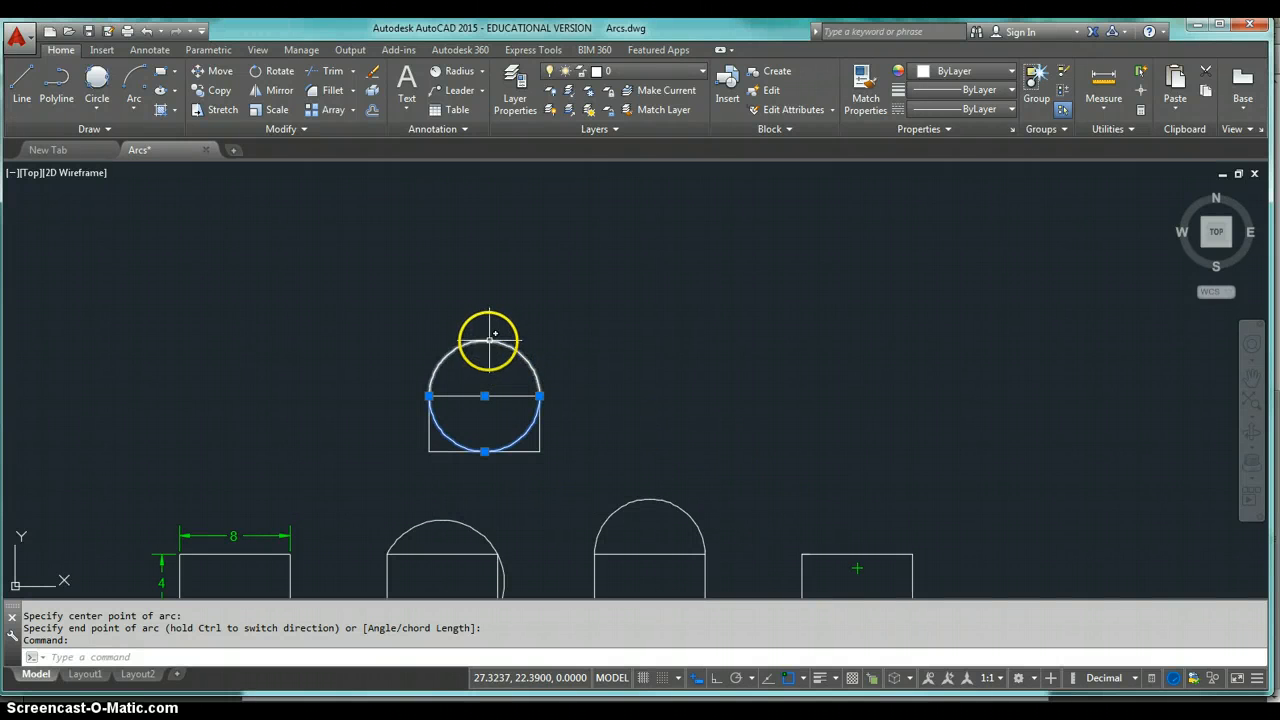
click(489, 340)
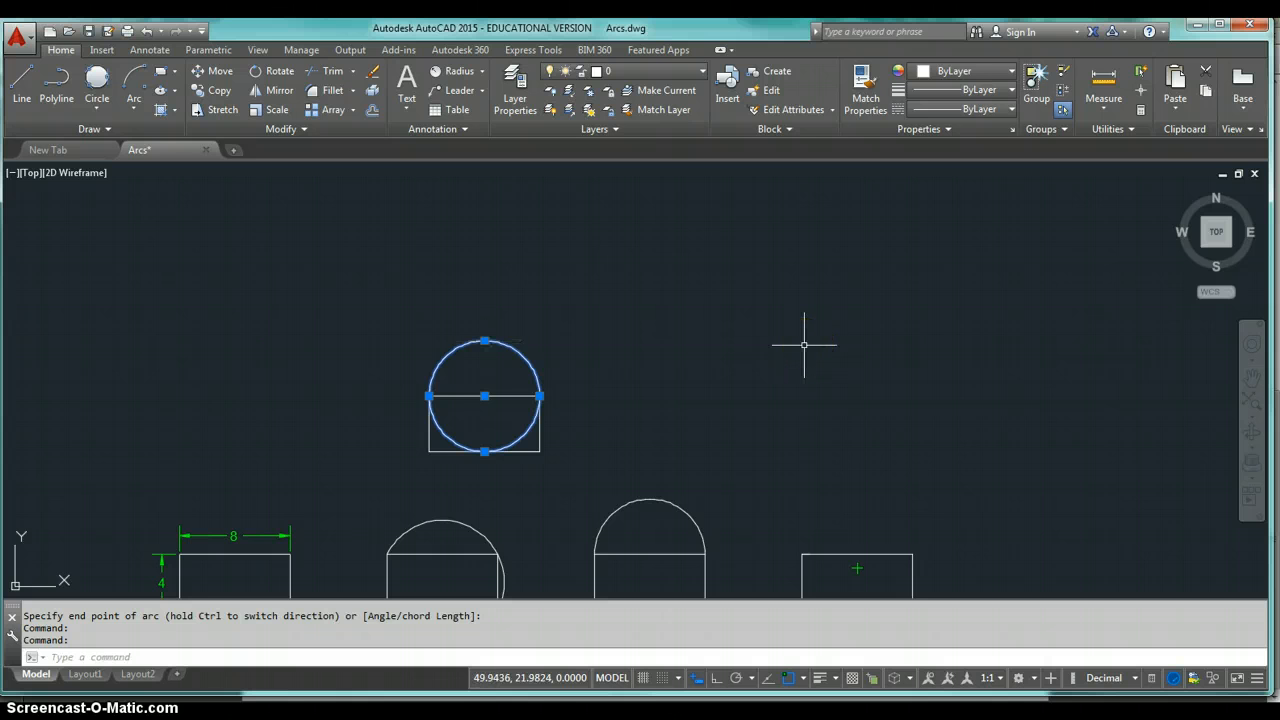
key(Delete)
Draw a Start, End, Radius arc from the rectangle's lower-left to lower-right corner with a radius of 5.
mouse_move(820, 415)
middle_down()
mouse_move(826, 309)
mouse_move(851, 266)
mouse_move(871, 274)
middle_up()
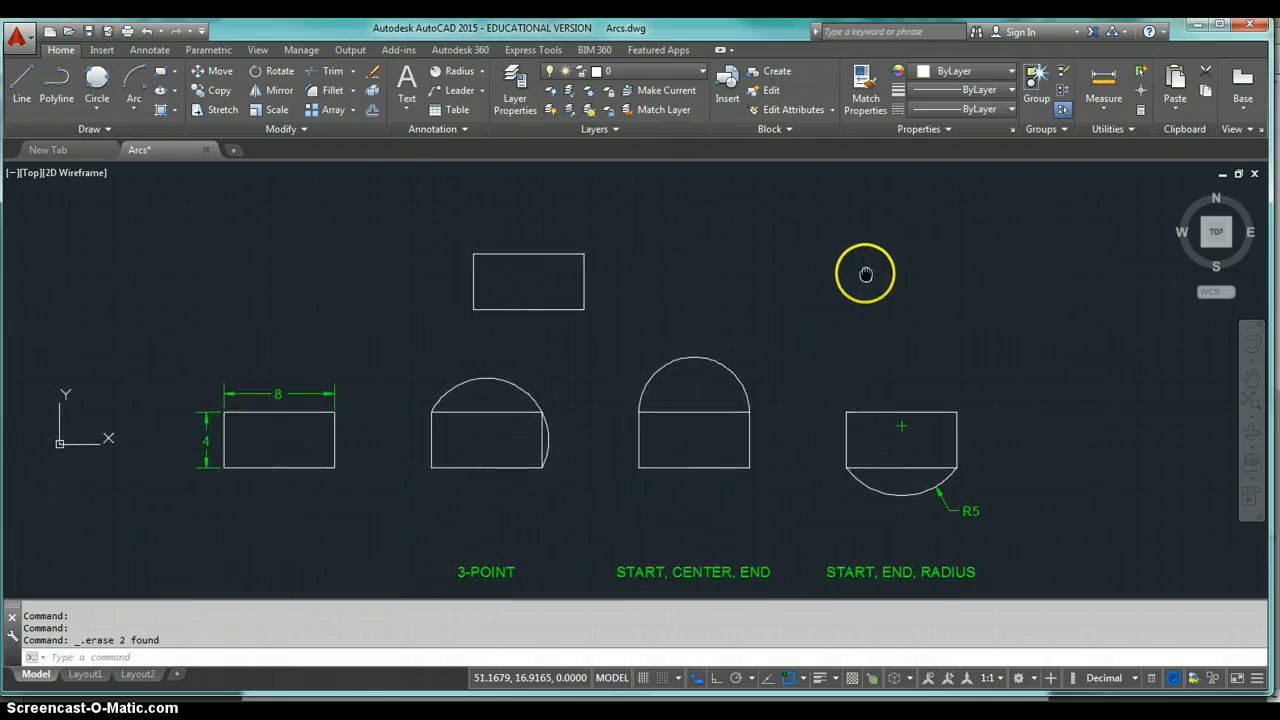
click(134, 105)
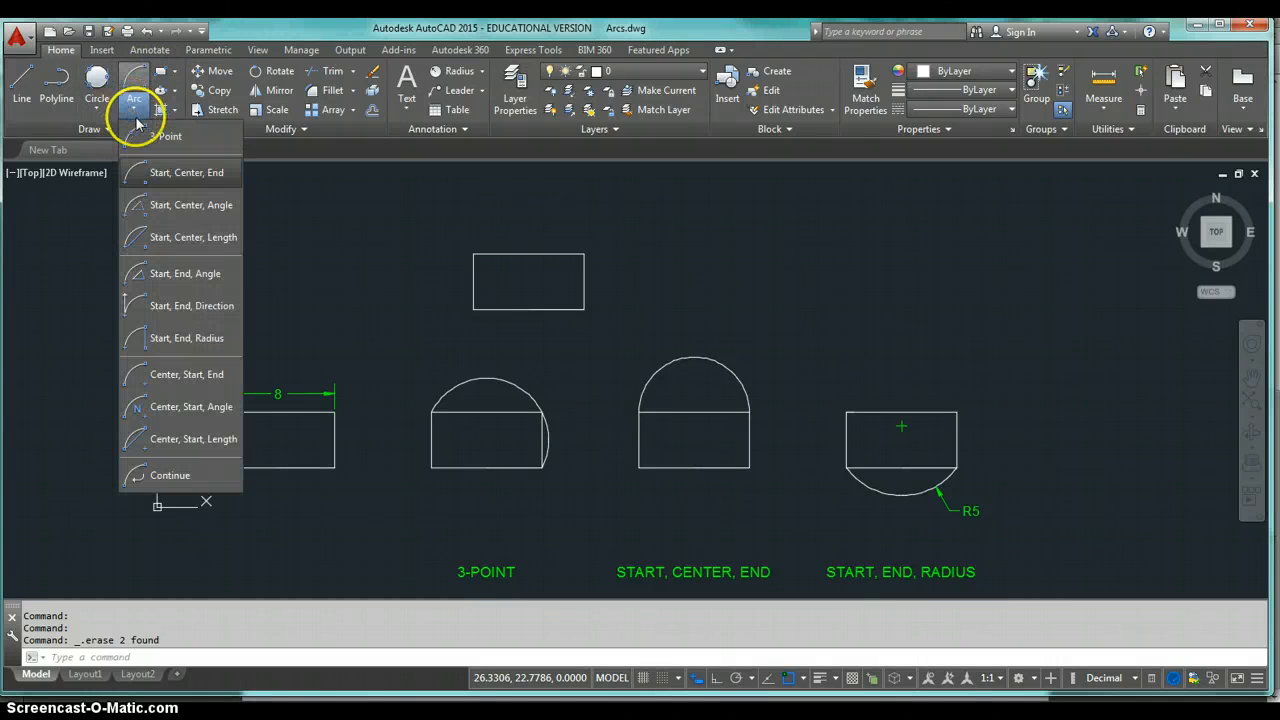
click(186, 339)
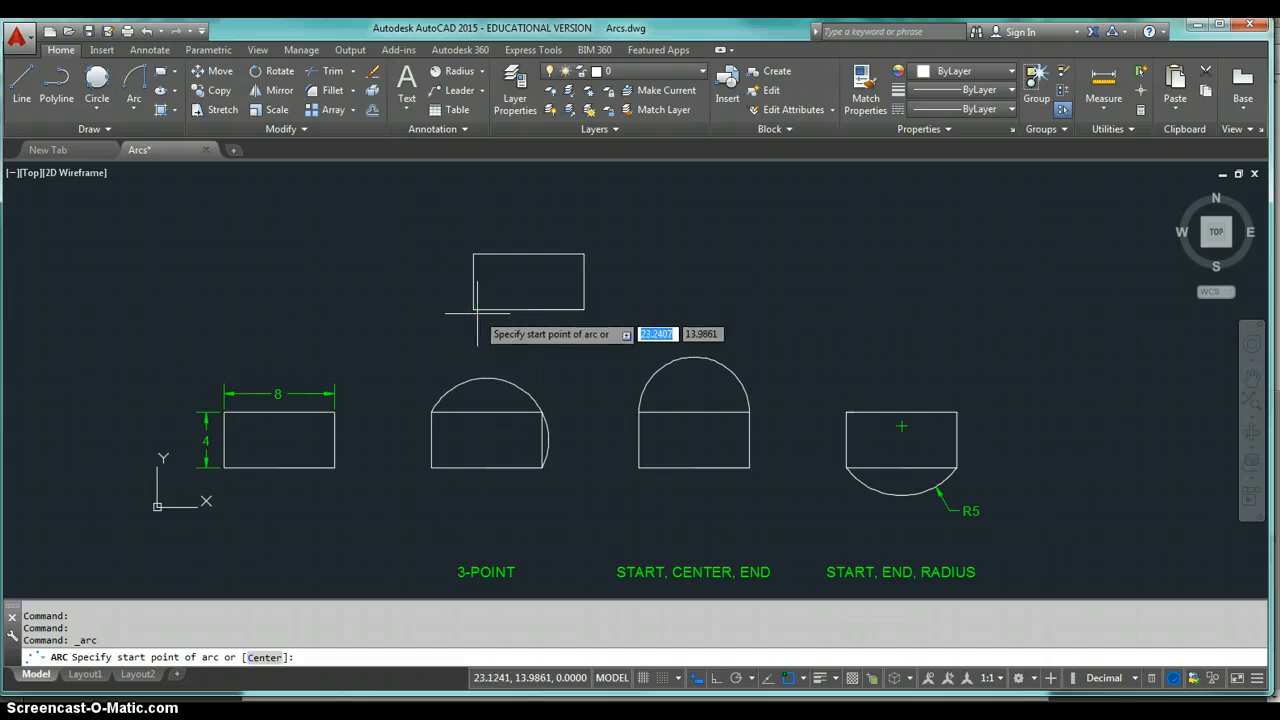
click(474, 309)
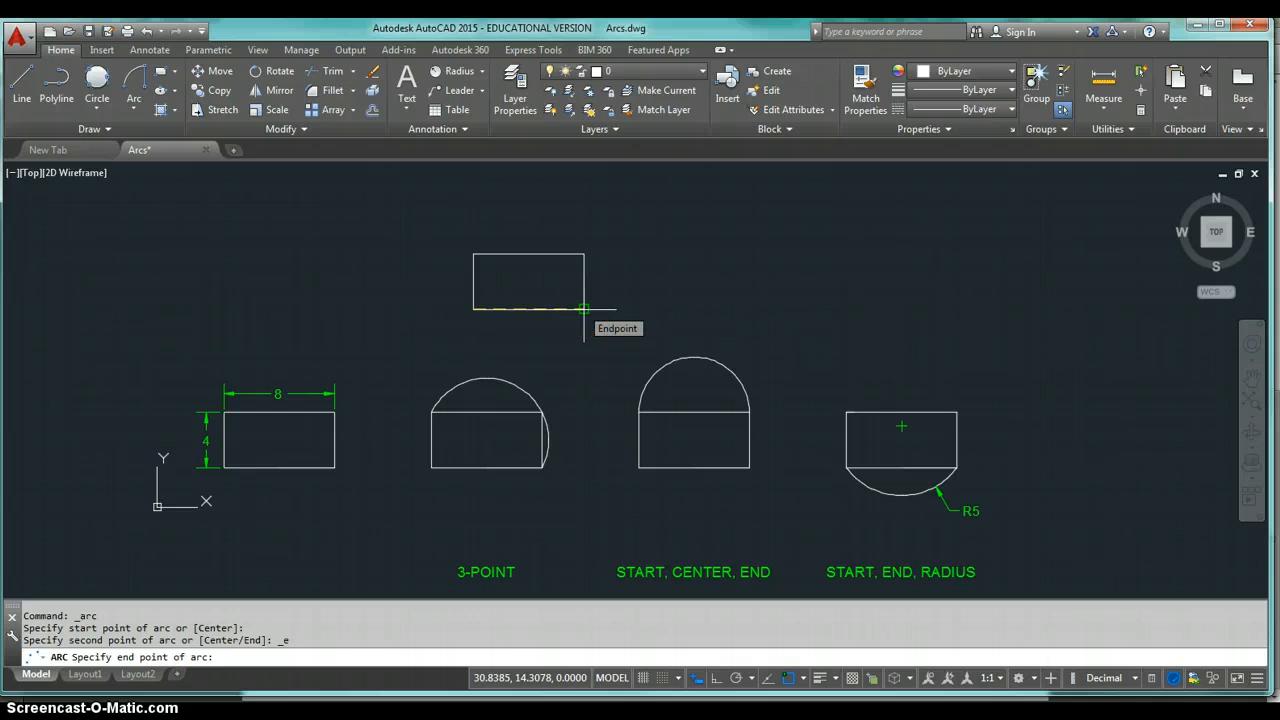
click(584, 309)
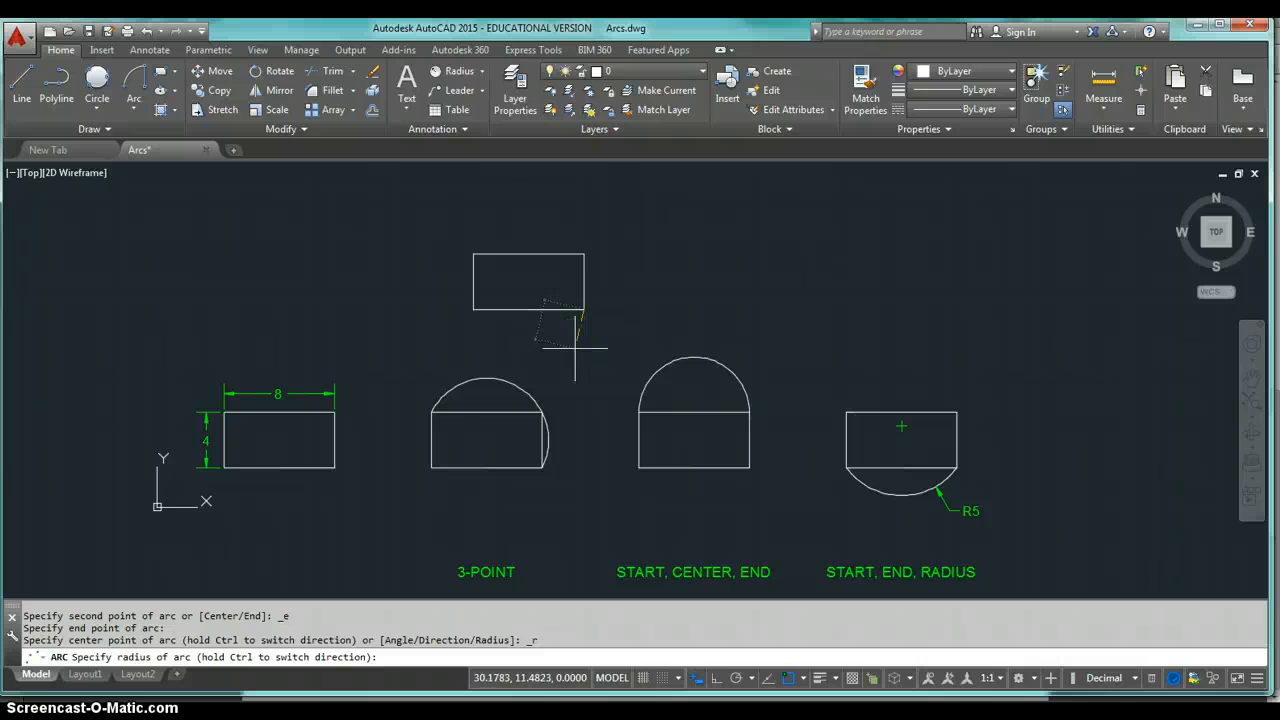
text(5)
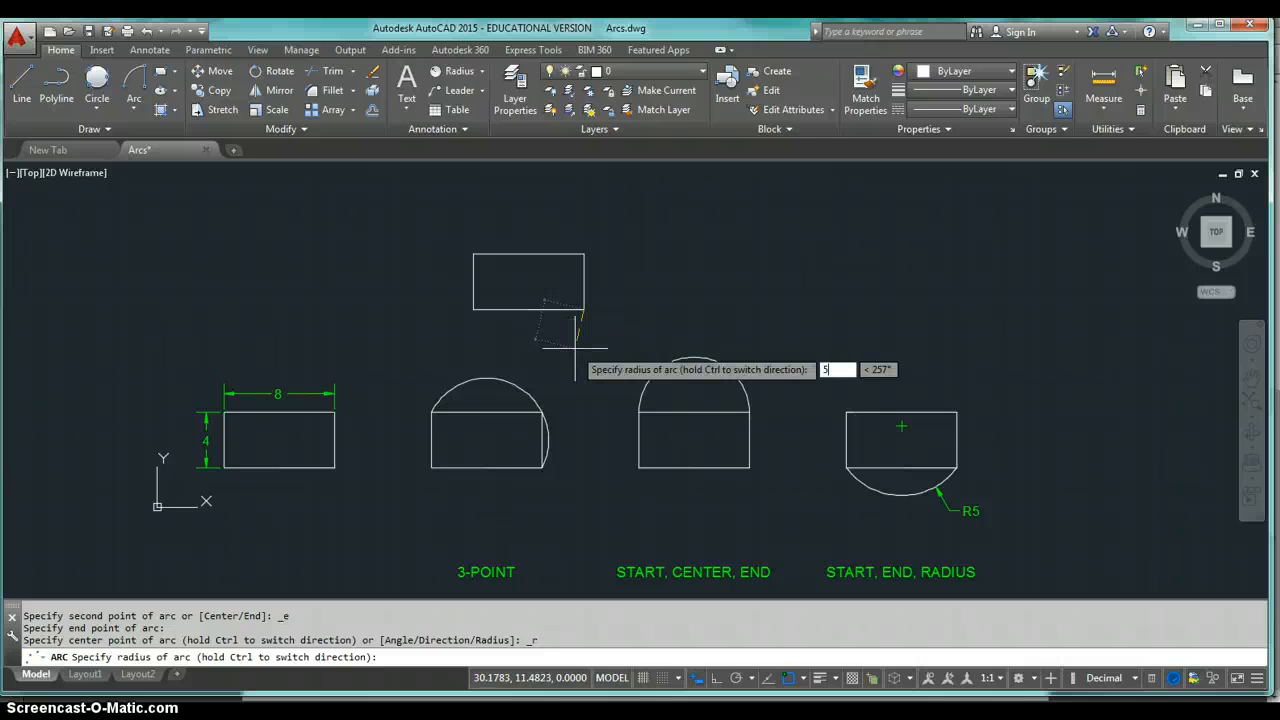
key(Return)
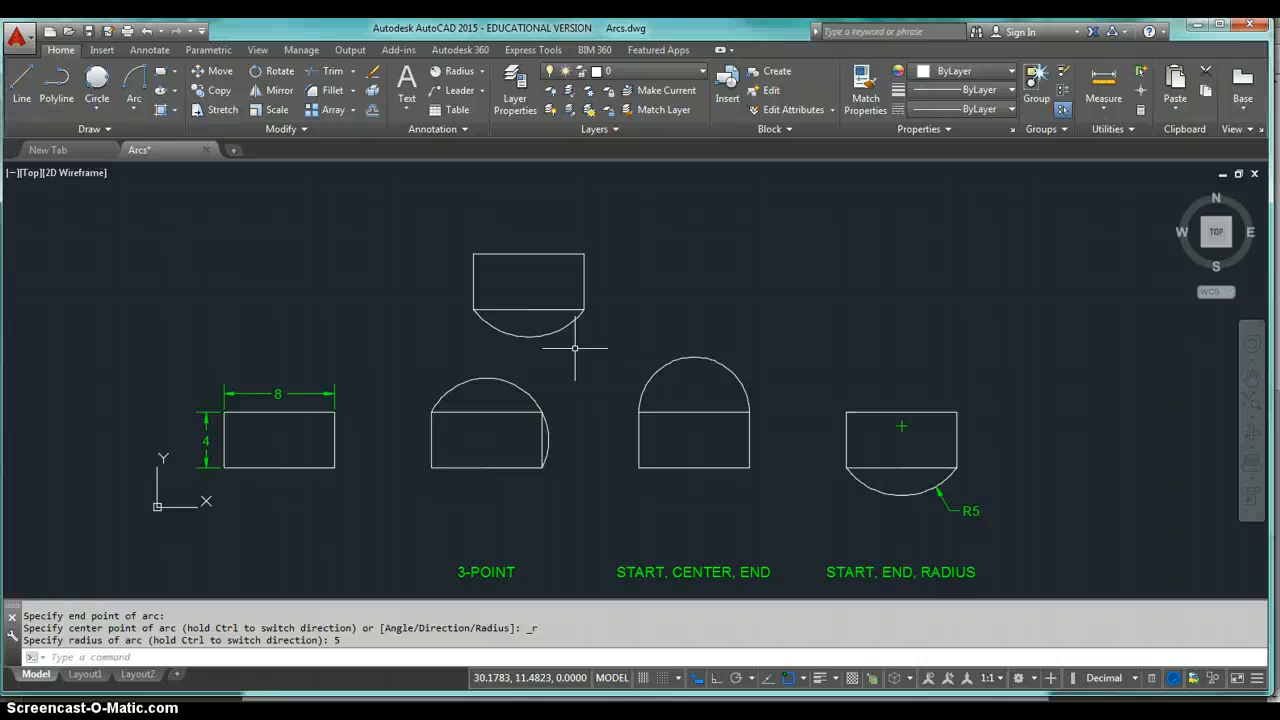